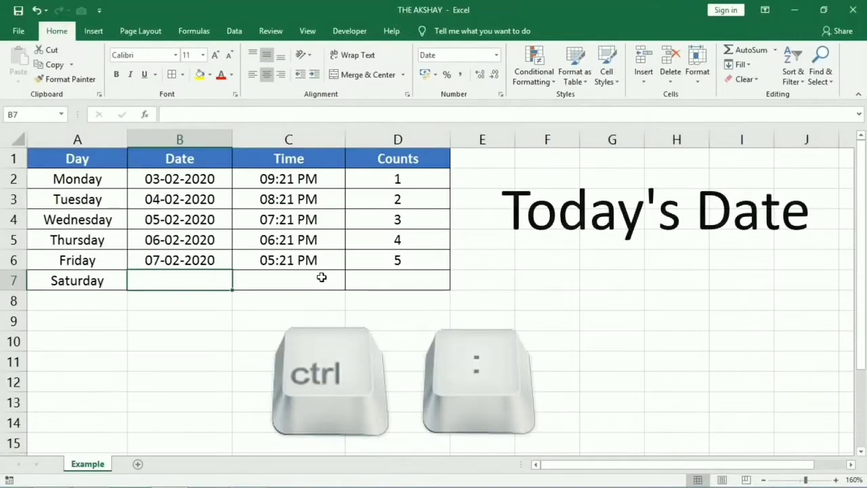
Enter today's date 08-02-2020 in B7 and the current time 09:23 PM in C7 using shortcuts.
key("ctrl+semicolon")
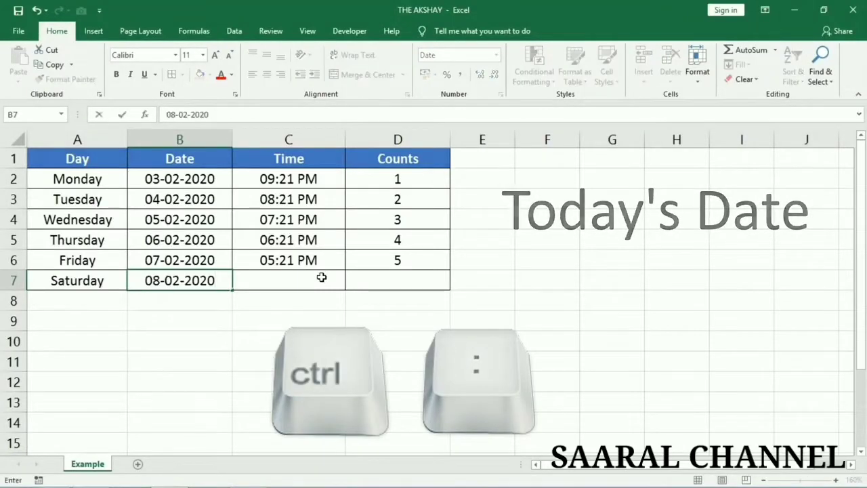
key("Return")
key("Right")
left_click(322, 277)
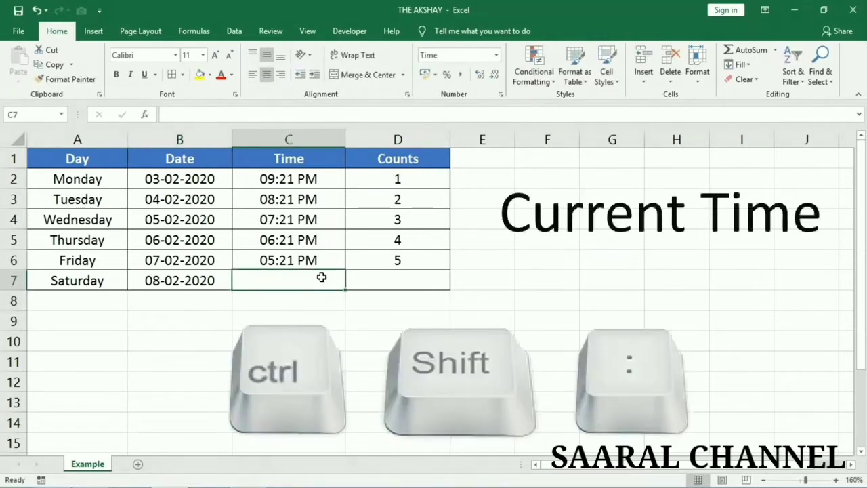
key("ctrl+shift+colon")
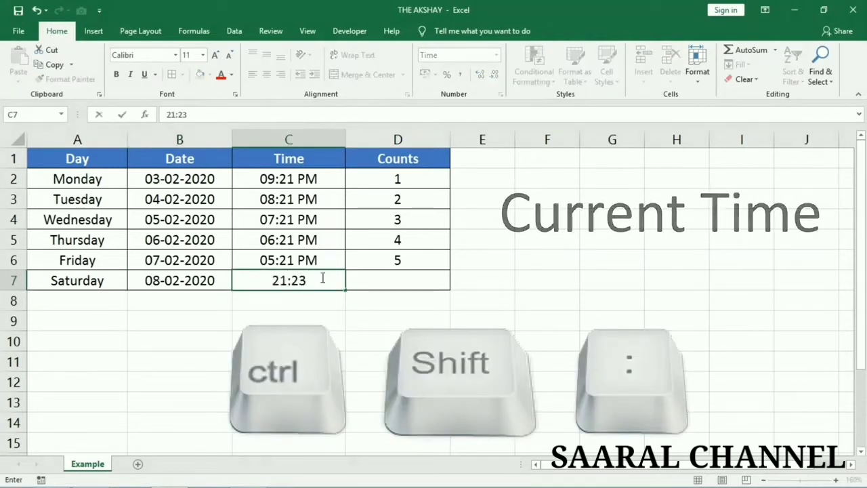
key("Return")
key("Right")
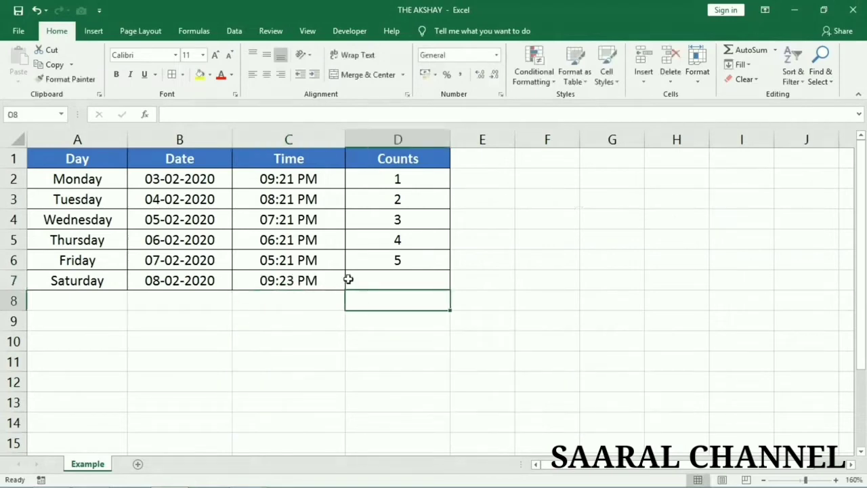
AutoSum the counts into D7 as =SUM(D2:D6), showing 15, then return to the table's top.
left_click(414, 283)
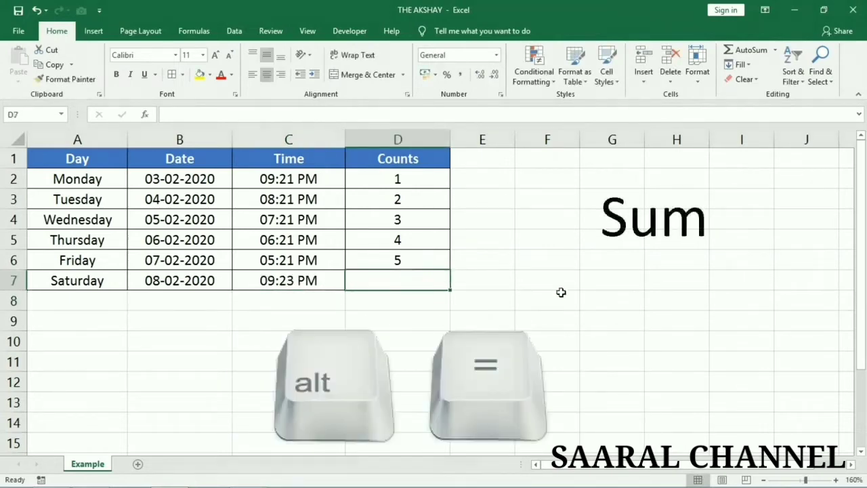
key("alt+equal")
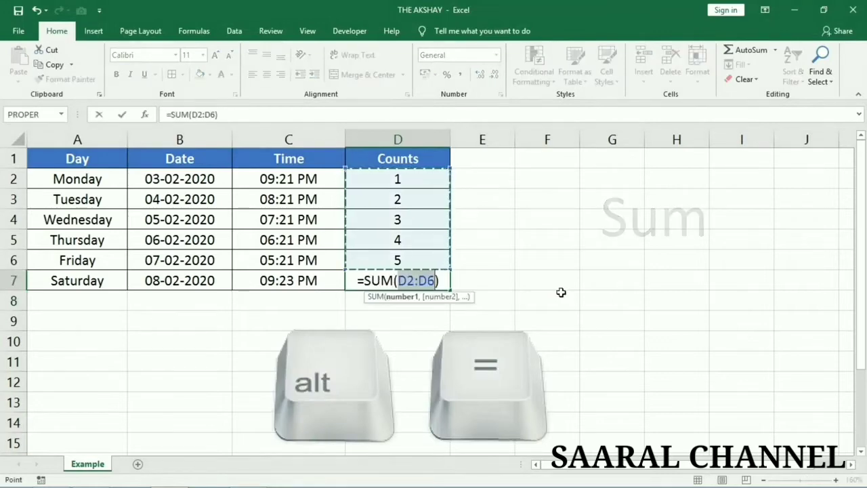
key("Return")
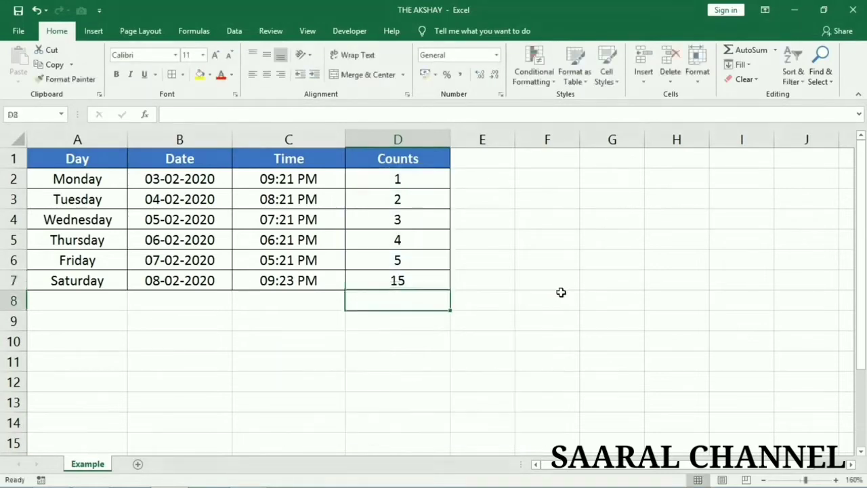
key("ctrl+Home")
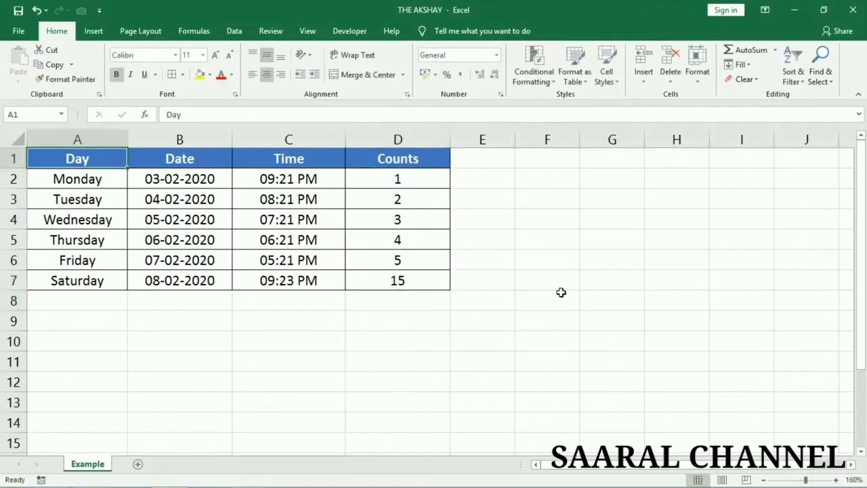
key("ctrl+shift+l")
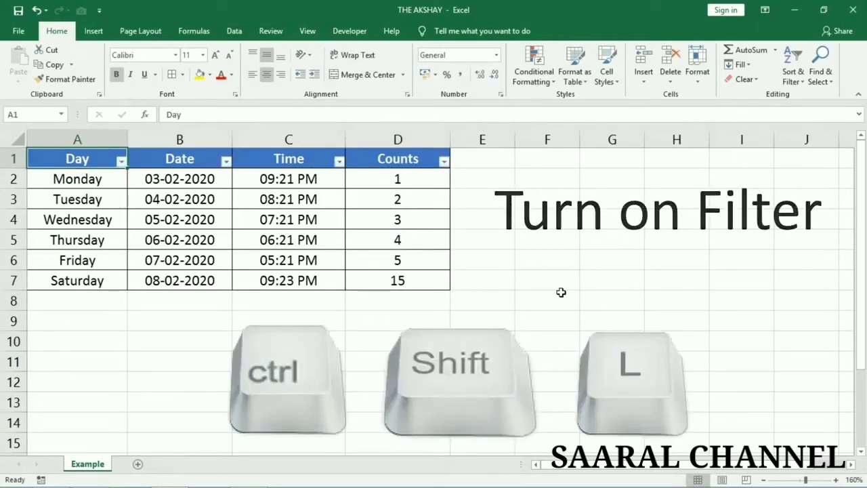
key("Right")
key("Right")
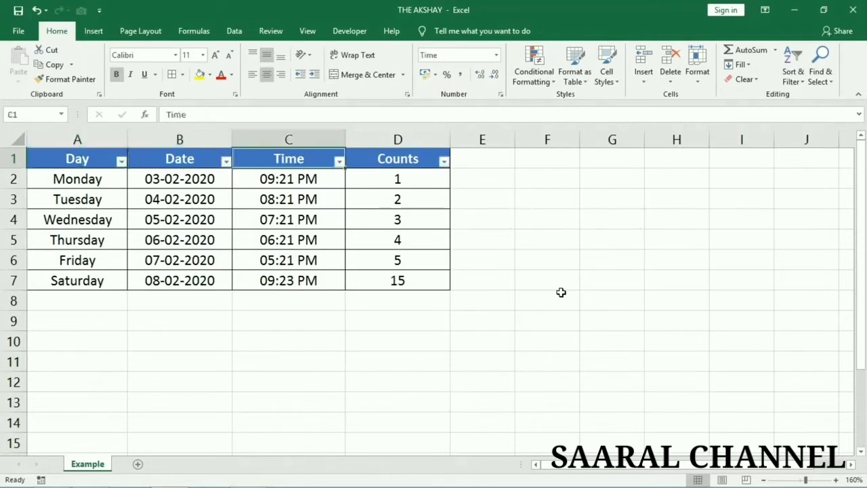
key("alt+Down")
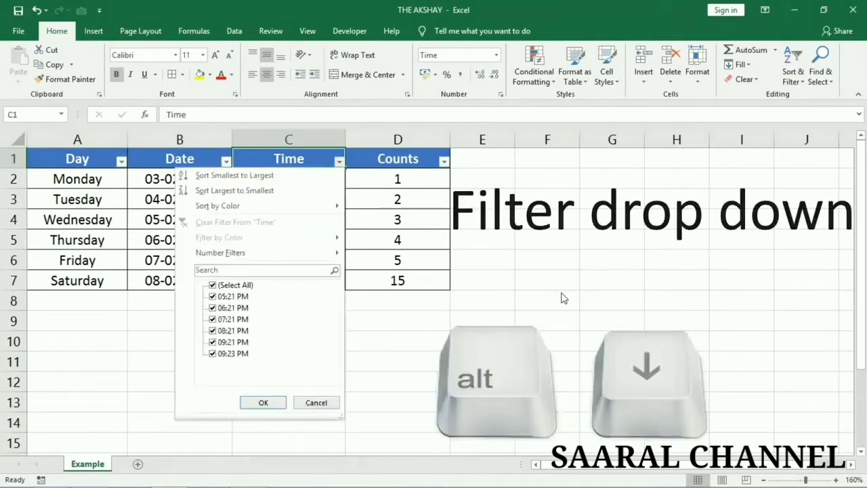
key("Down")
key("Down")
key("Down")
key("Down")
key("Down")
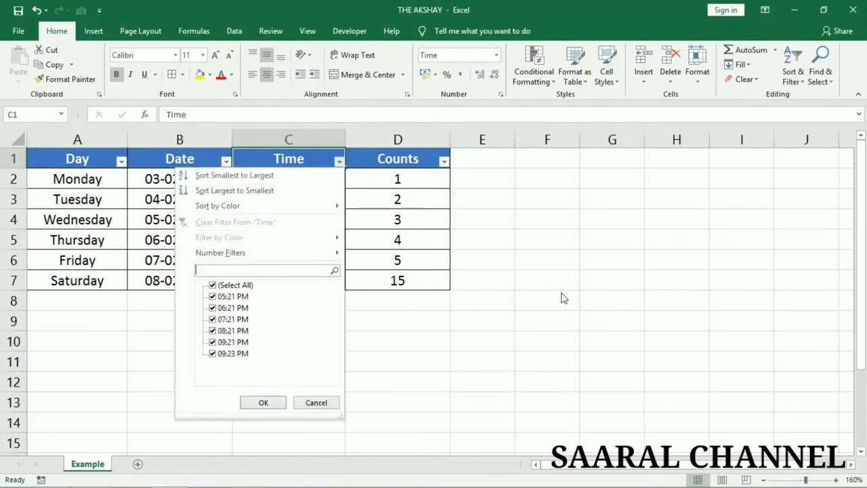
key("Down")
key("Down")
key("Up")
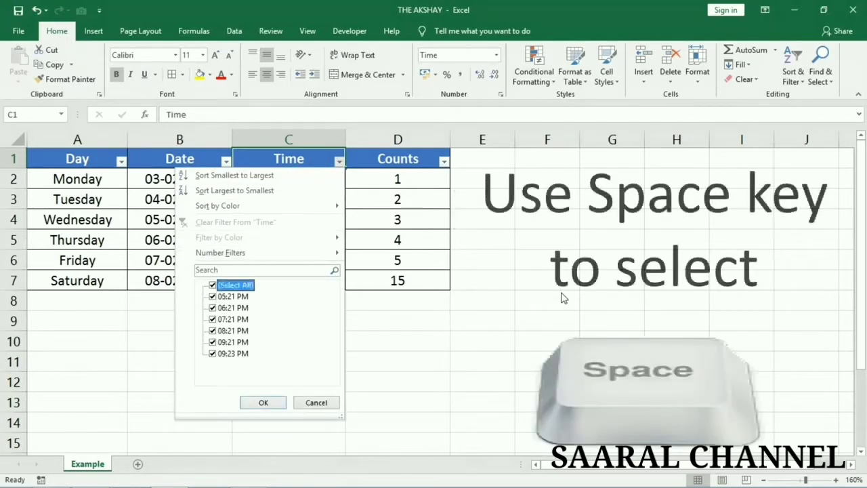
key("space")
key("Down")
key("space")
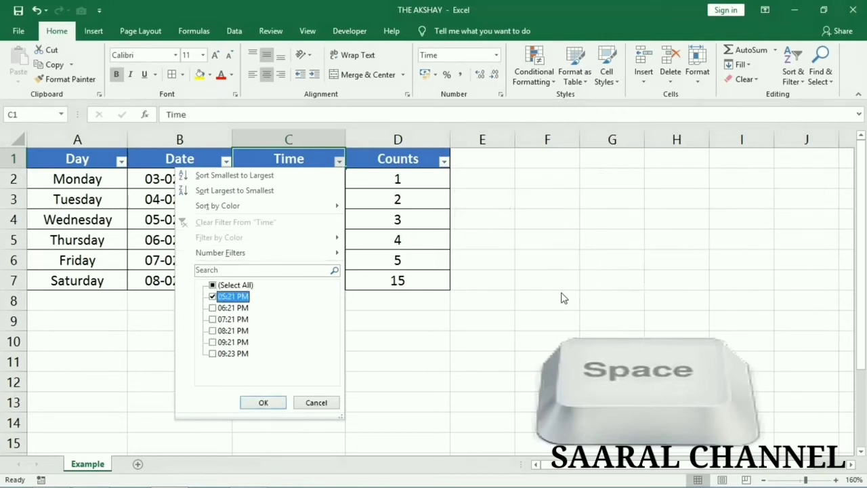
key("Down")
key("Down")
key("Down")
key("Down")
key("Down")
key("Tab")
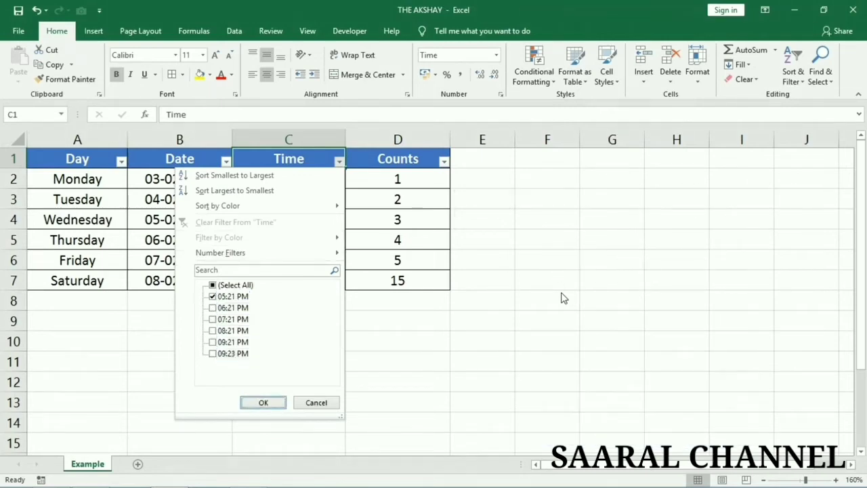
key("Return")
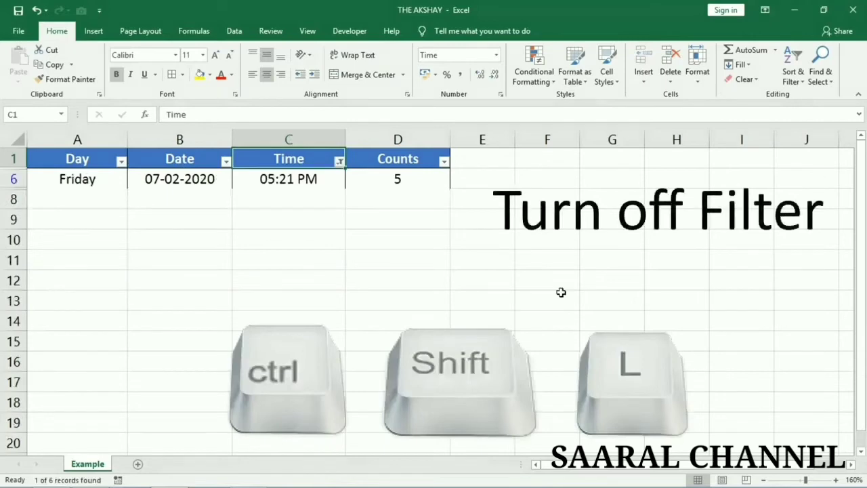
key("ctrl+shift+l")
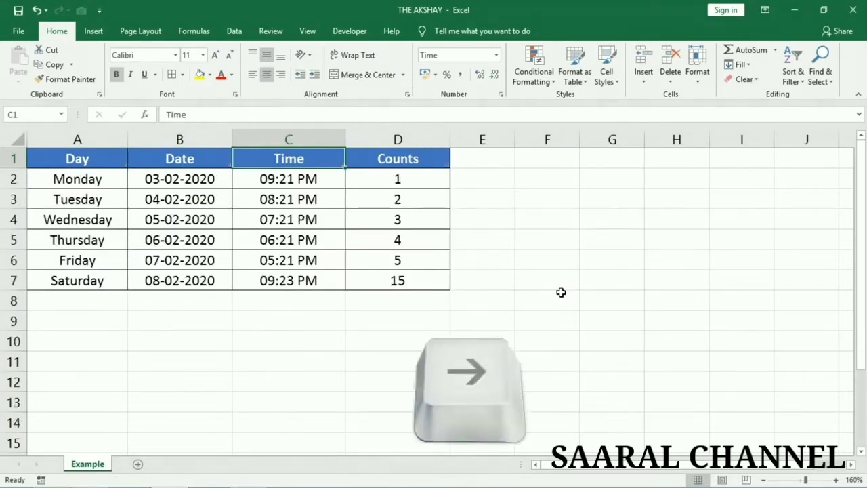
key("Right")
key("Down")
key("Down")
key("Down")
key("Down")
key("Down")
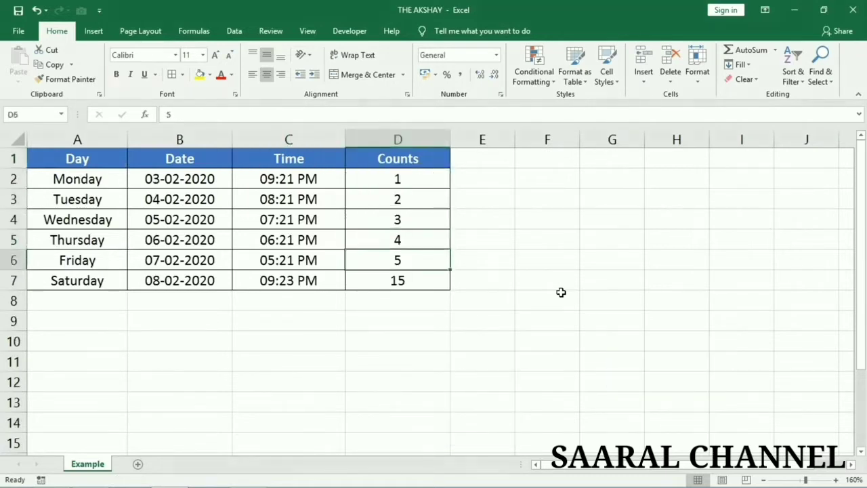
key("Down")
Copy D7's total and paste it into D8 as the plain value 15 via Paste Special Values.
key("ctrl+c")
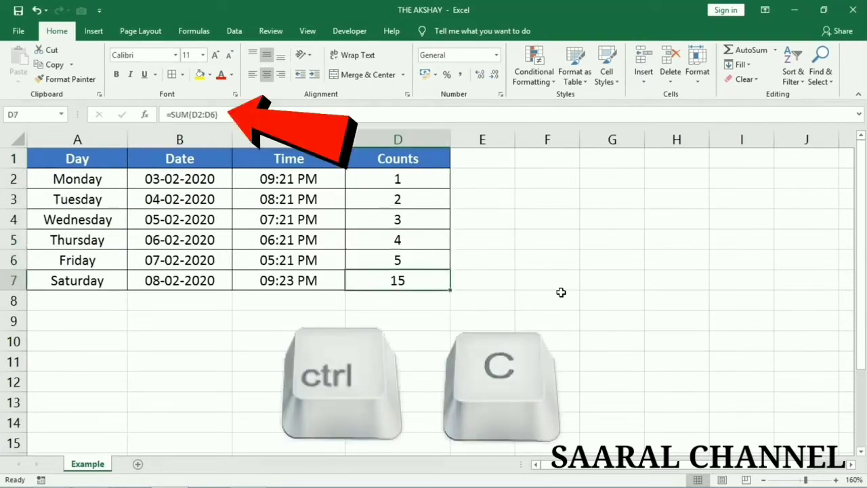
key("Down")
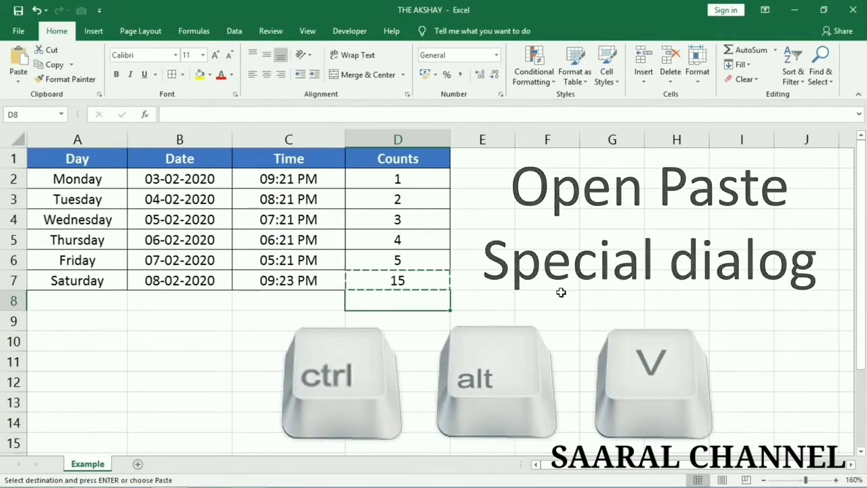
key("ctrl+alt+v")
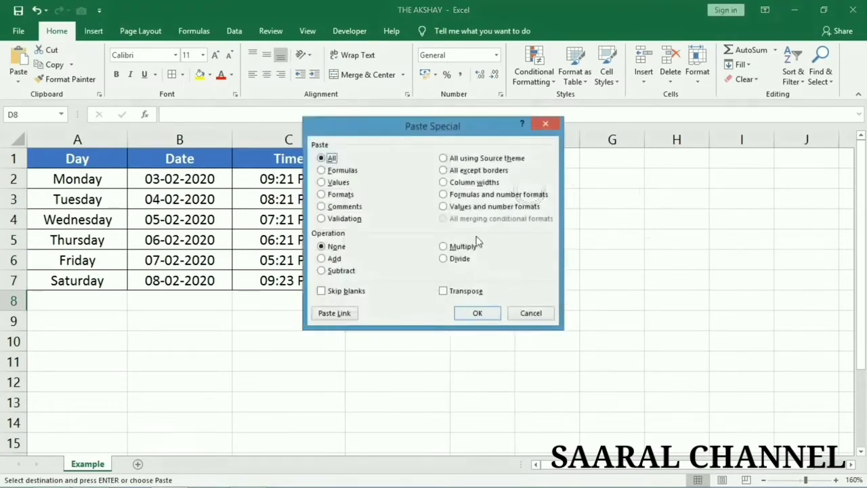
left_click(344, 183)
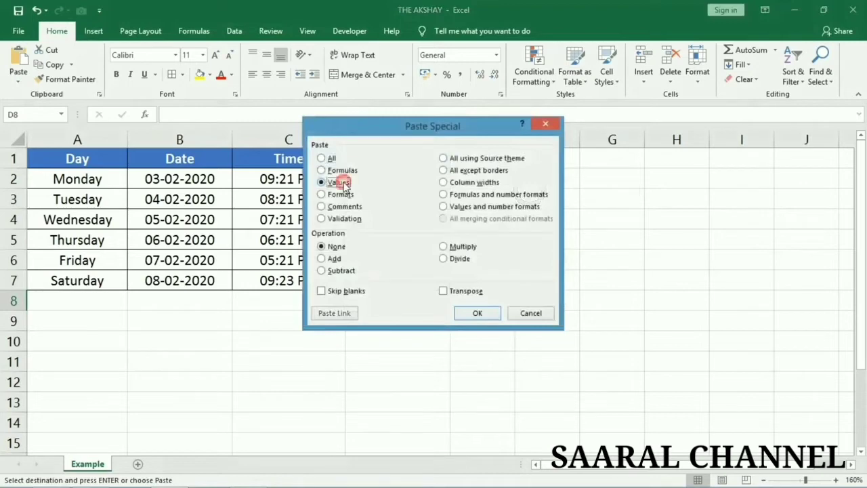
left_click(478, 314)
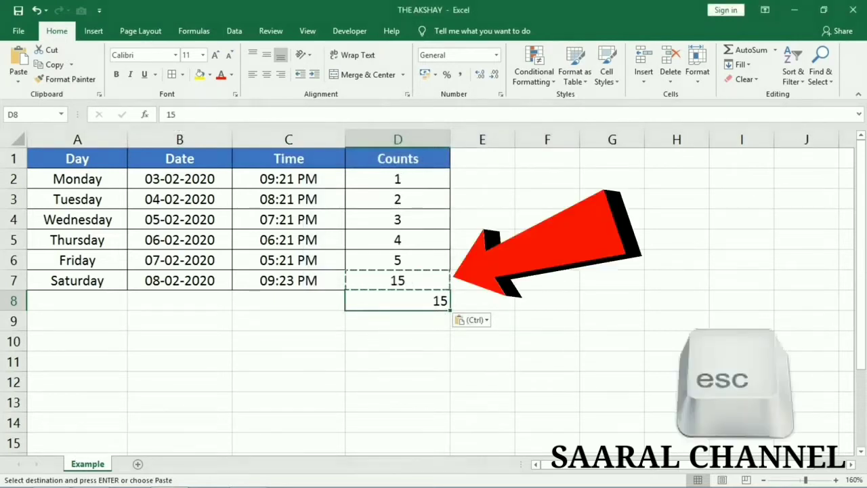
key("Escape")
key("Return")
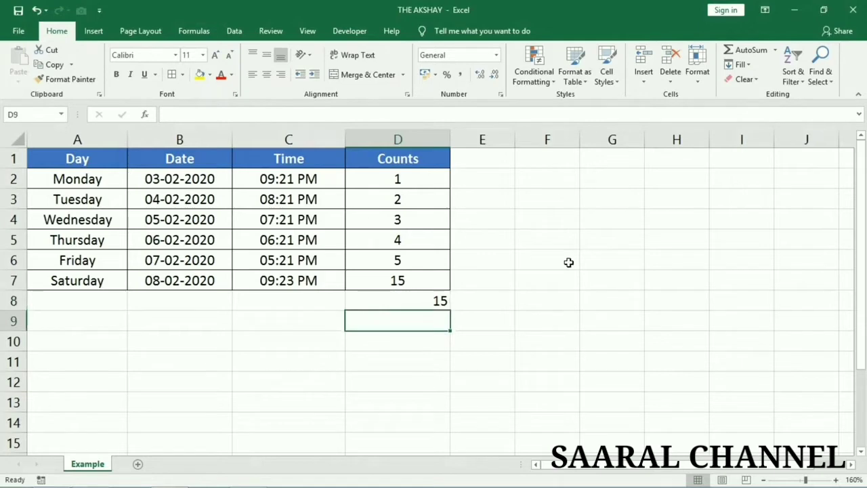
Open and close Find and Replace, then open Excel Options and cancel without changes.
key("ctrl+f")
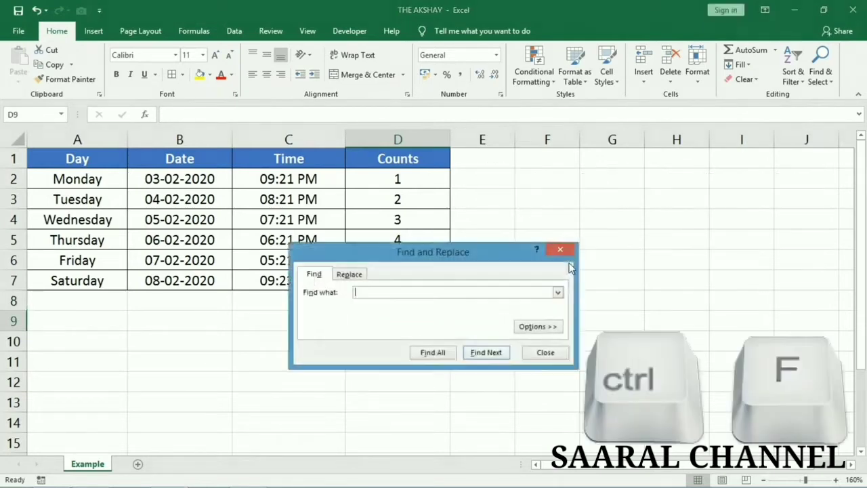
left_click(560, 249)
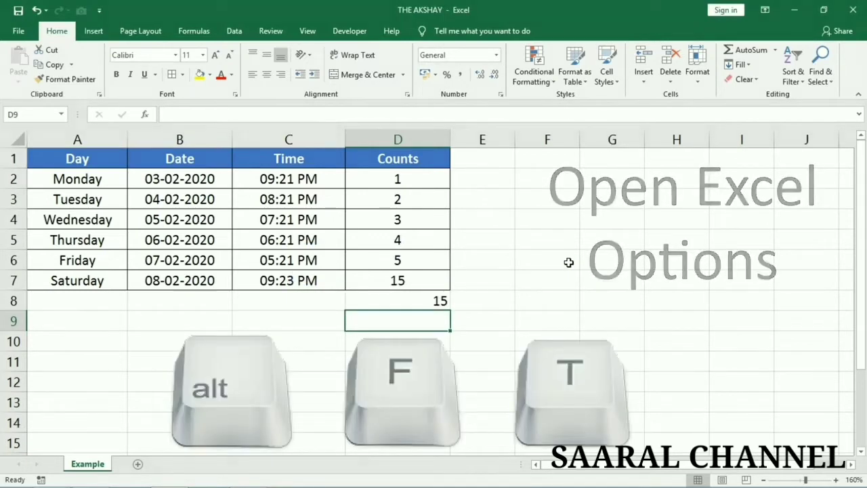
key("alt+f")
key("t")
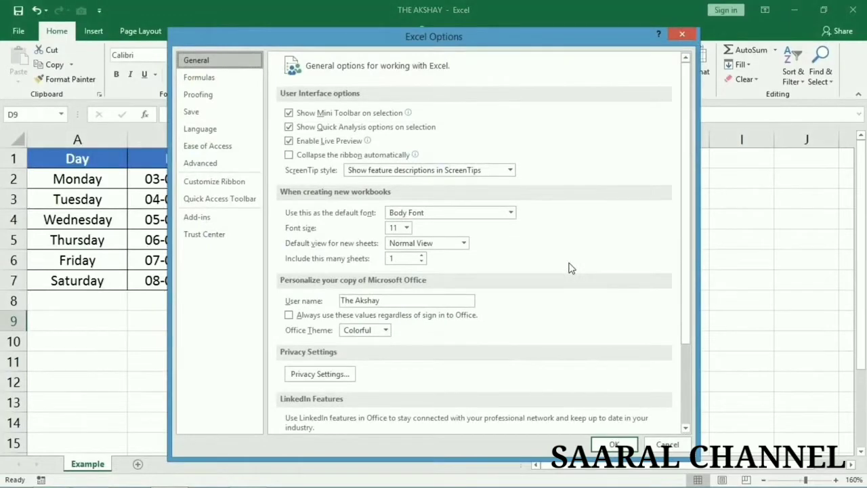
left_click(675, 443)
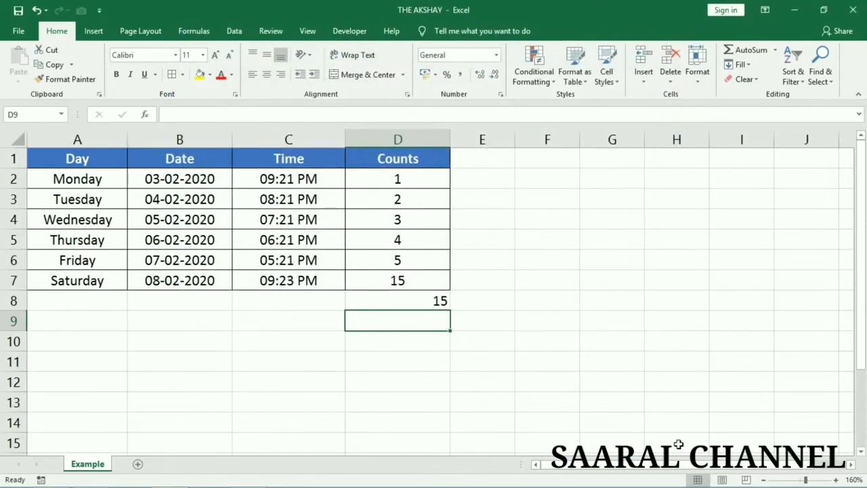
Open the Go To dialog with F5 and with Ctrl+G, dismissing it each time without navigating.
key("F5")
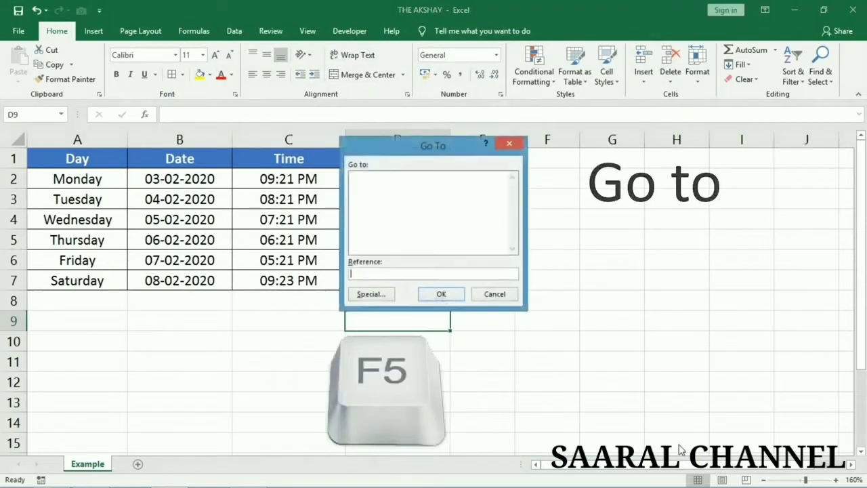
key("Escape")
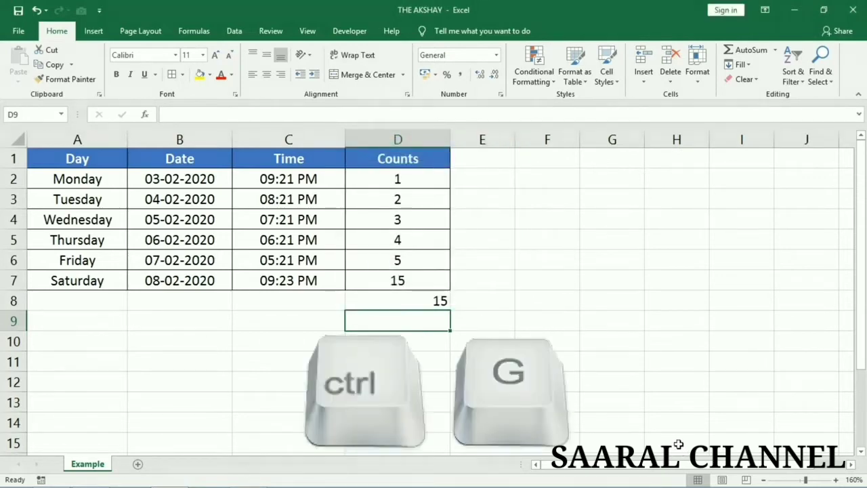
key("ctrl+g")
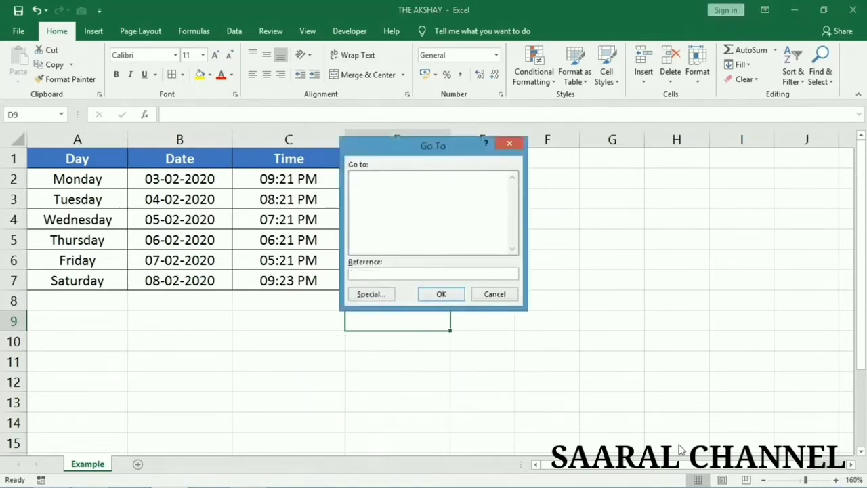
key("Escape")
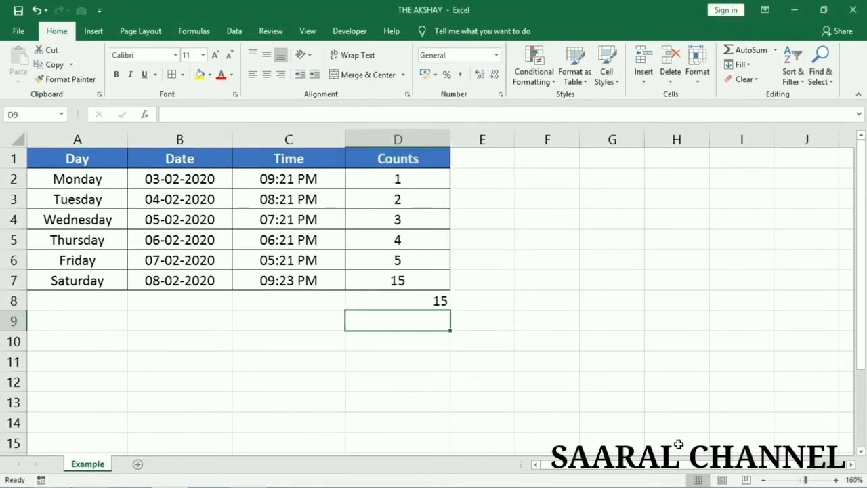
Start editing D8, type some text, then cancel so D8 keeps 15.
key("Up")
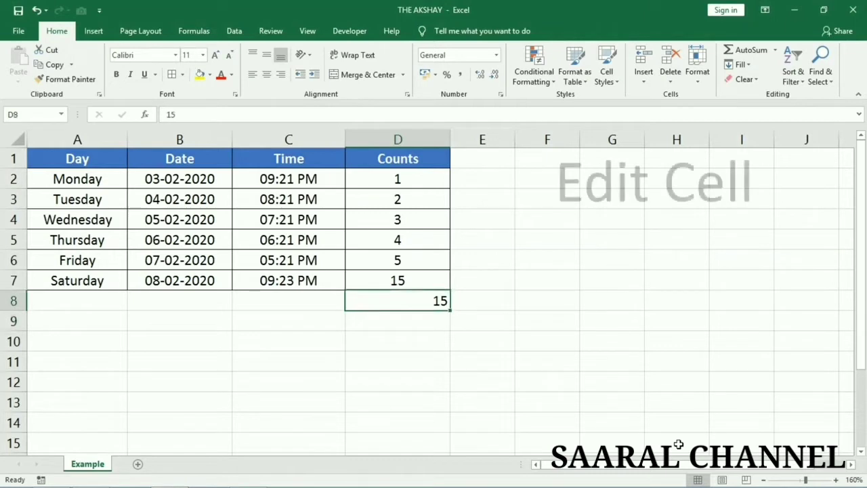
key("F2")
type("d")
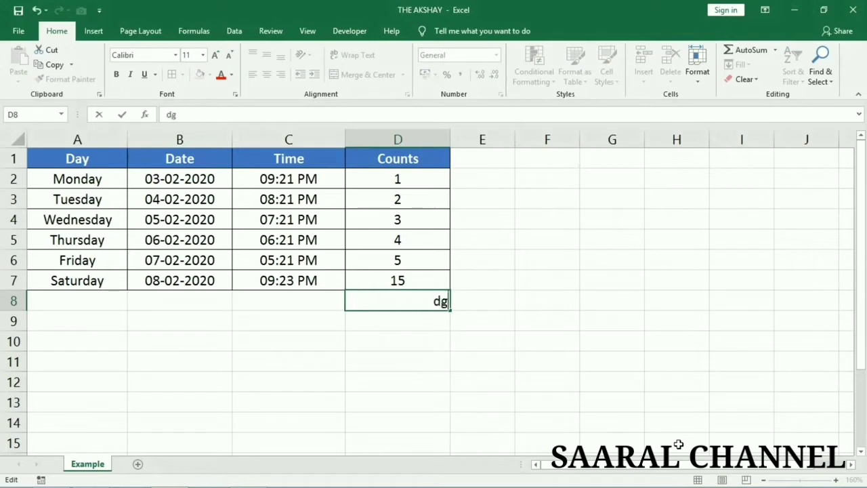
type("gfsd")
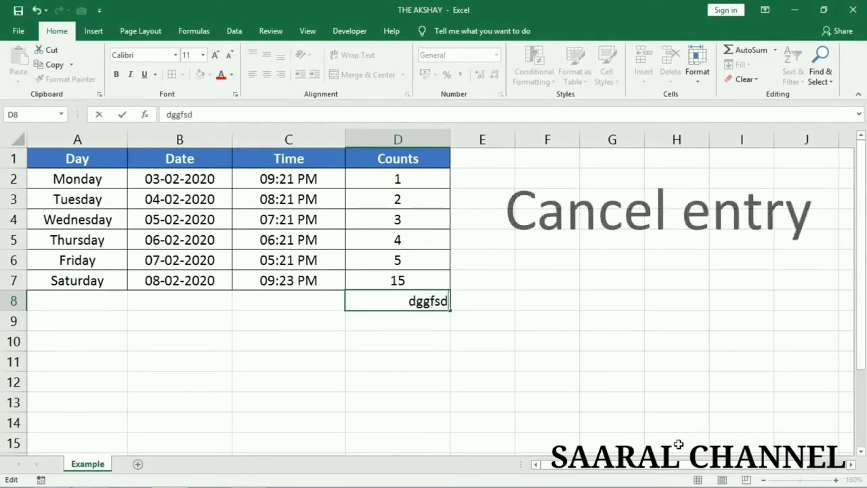
key("Escape")
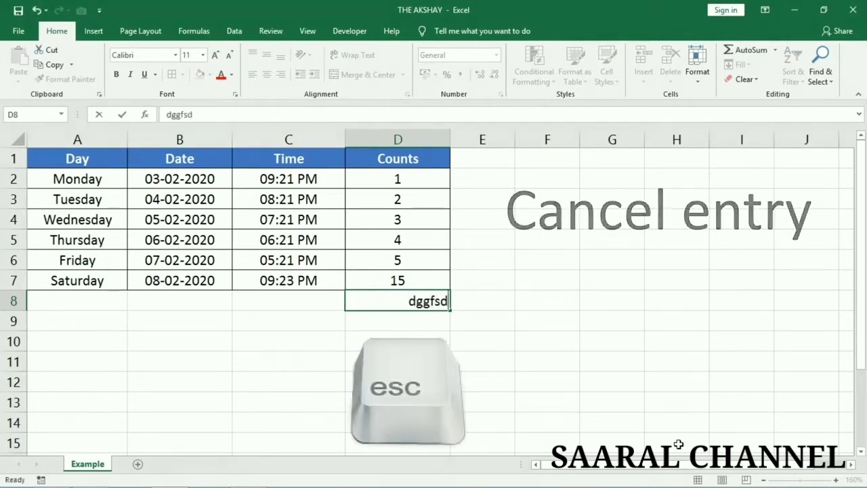
Fill D8's 15 right into E8 with Ctrl+R.
key("Down")
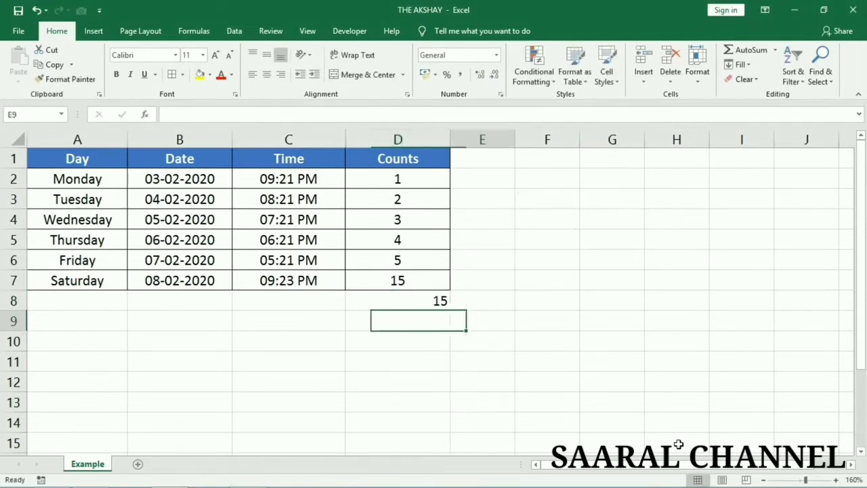
key("Right")
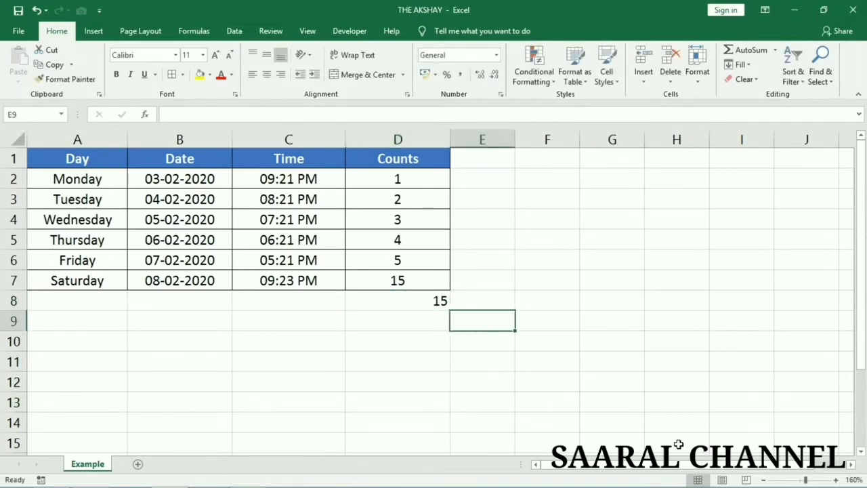
key("Up")
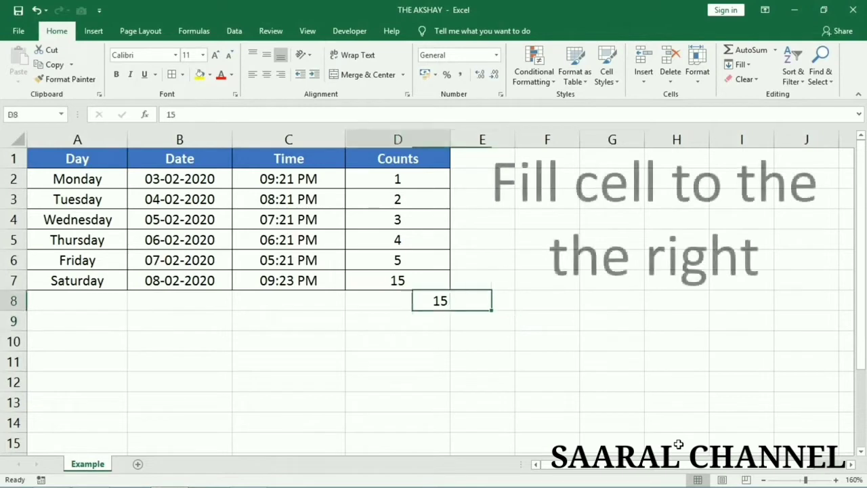
key("Left")
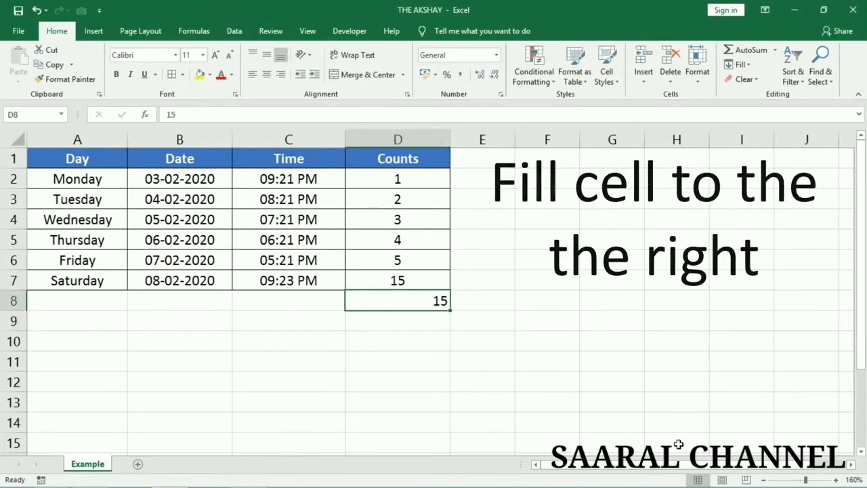
key("shift+Right")
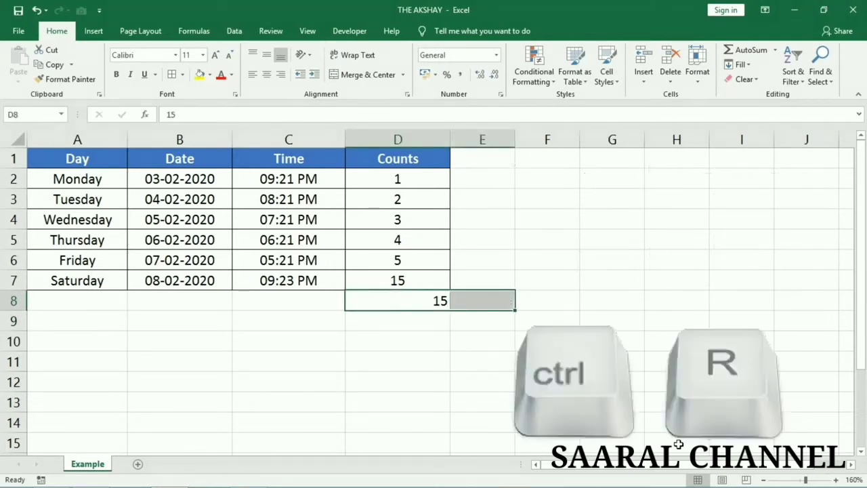
key("ctrl+r")
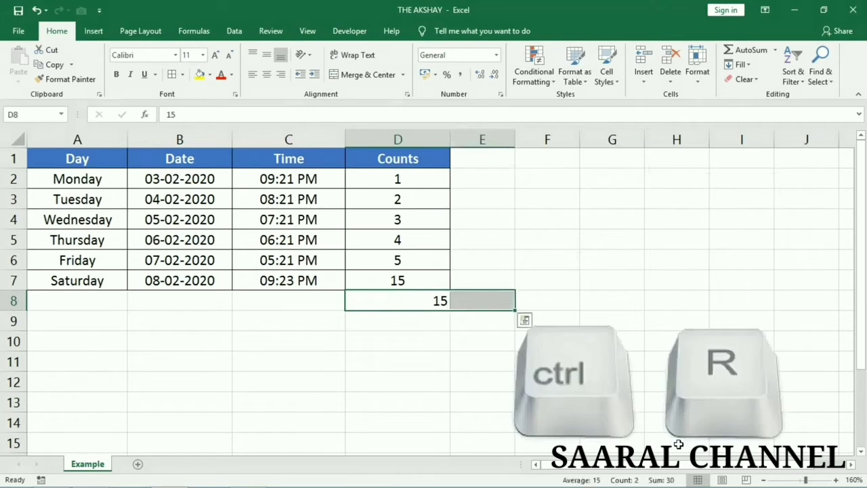
key("Right")
key("Right")
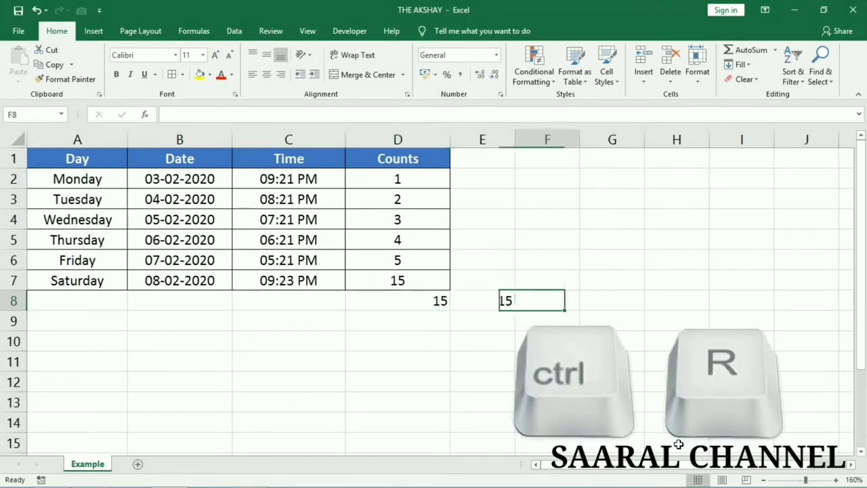
Fill D2's 1 right into E2 with Ctrl+R.
key("Left")
key("Left")
key("Up")
key("Up")
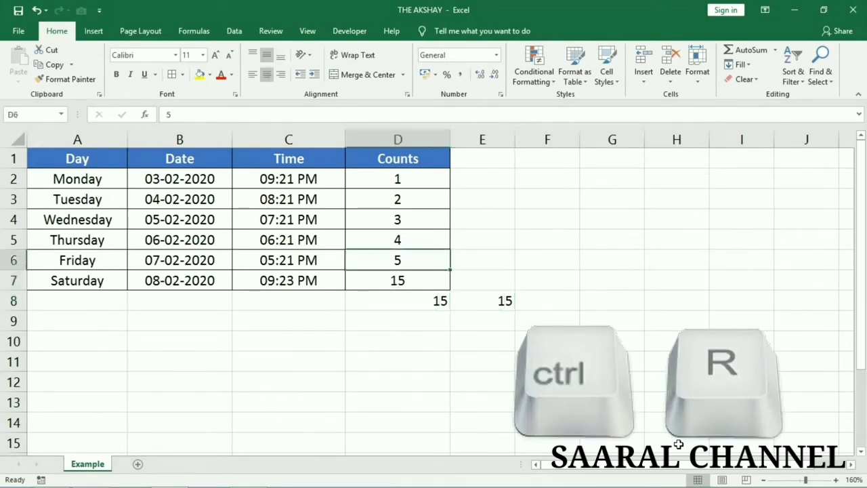
key("Up")
key("Up")
key("Up")
key("Up")
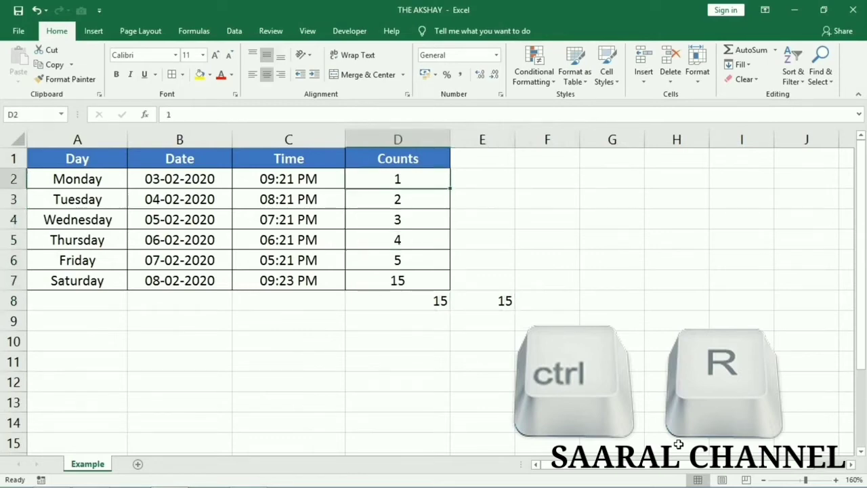
key("shift+Right")
key("ctrl+r")
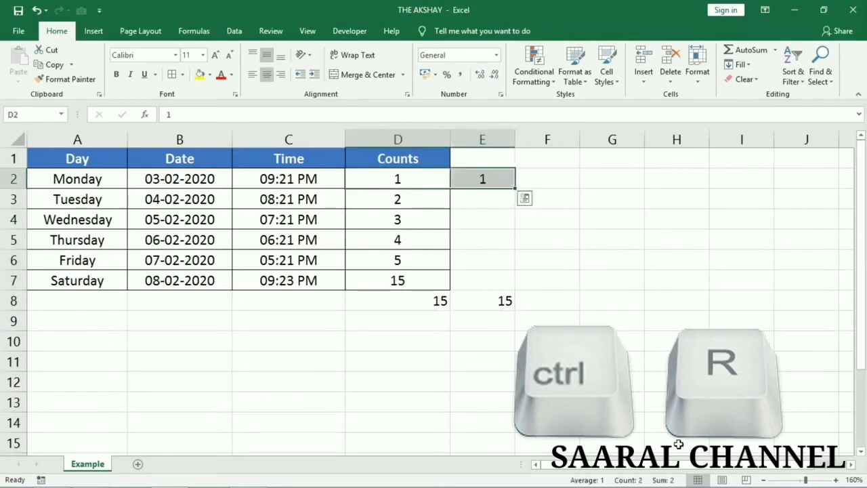
key("Down")
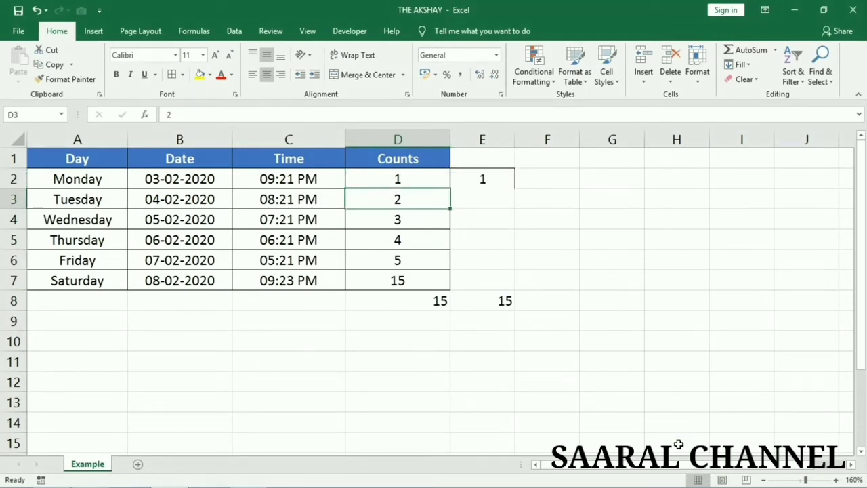
left_click(482, 199)
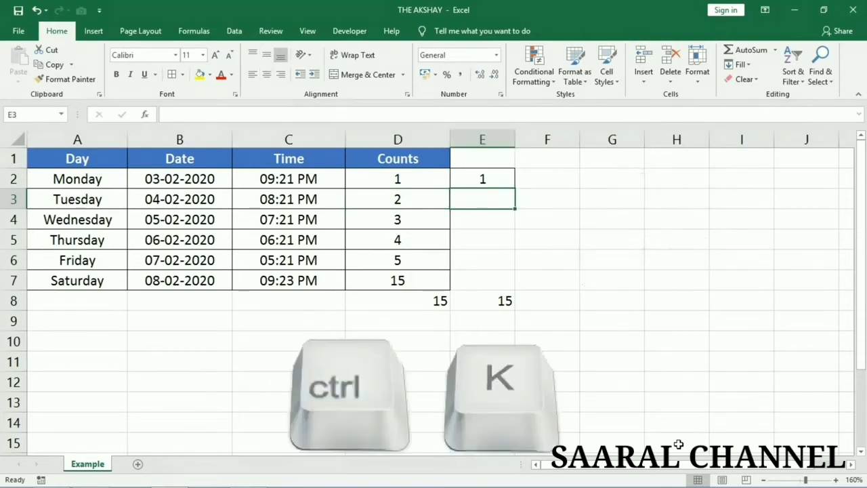
key("ctrl+k")
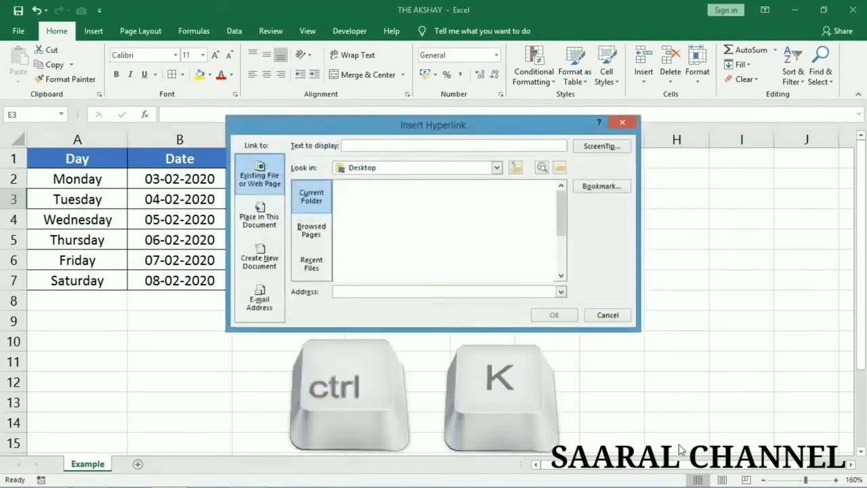
key("Escape")
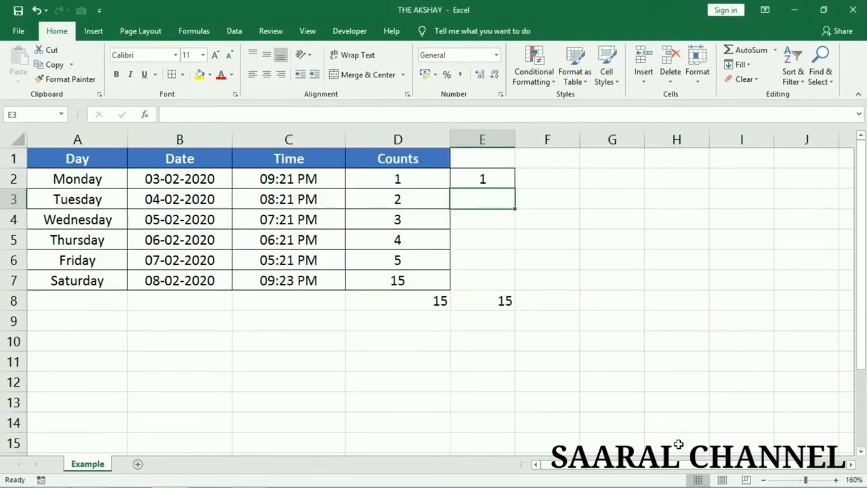
Apply strikethrough to the copied 15 in E8, leaving D8's 15 unstruck.
key("Down")
key("Down")
key("Down")
key("Down")
key("Down")
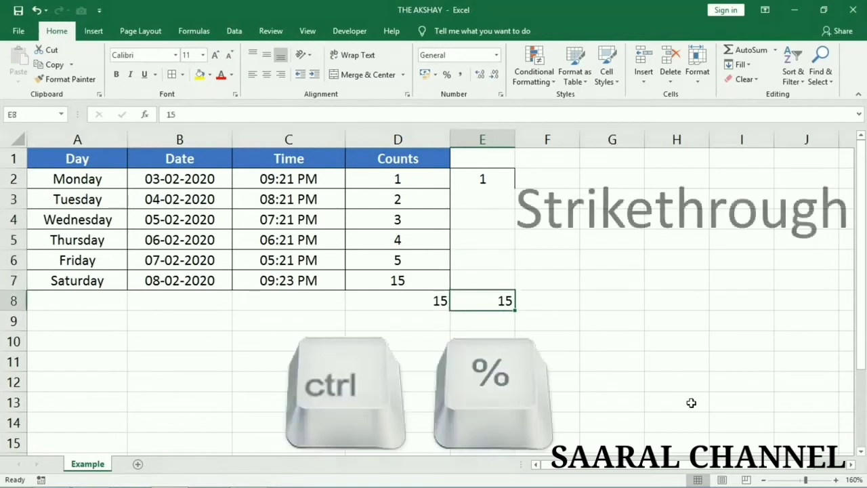
key("ctrl+5")
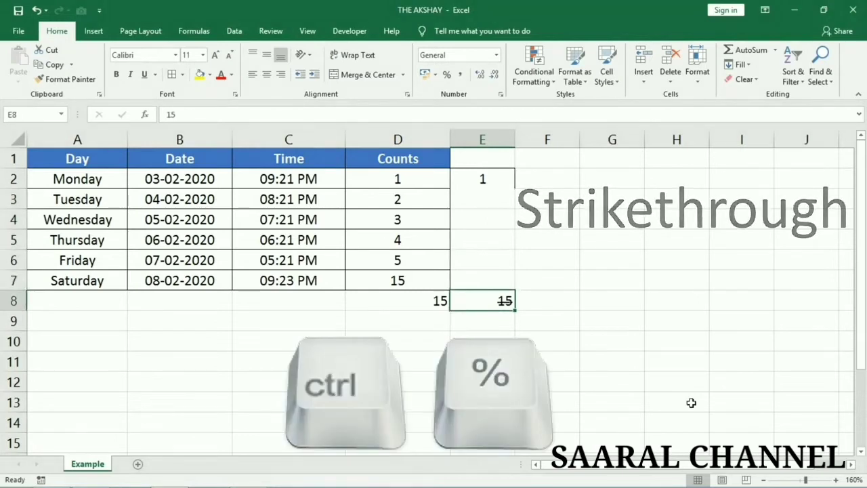
key("Right")
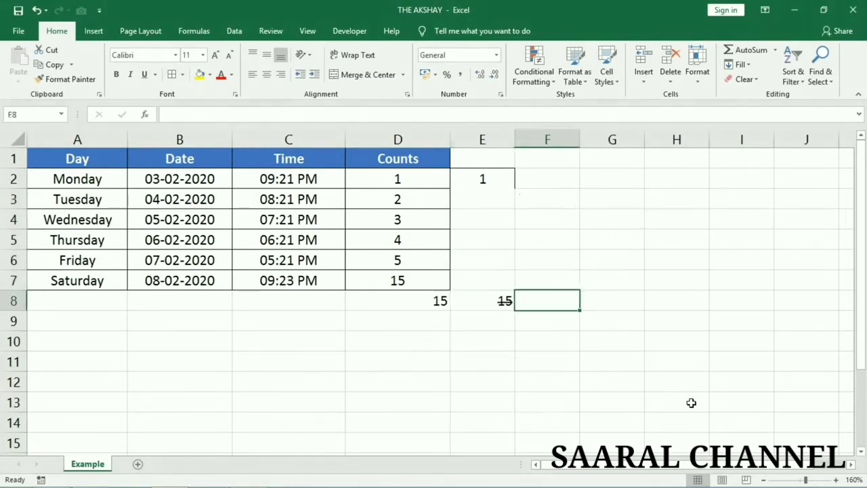
key("Left")
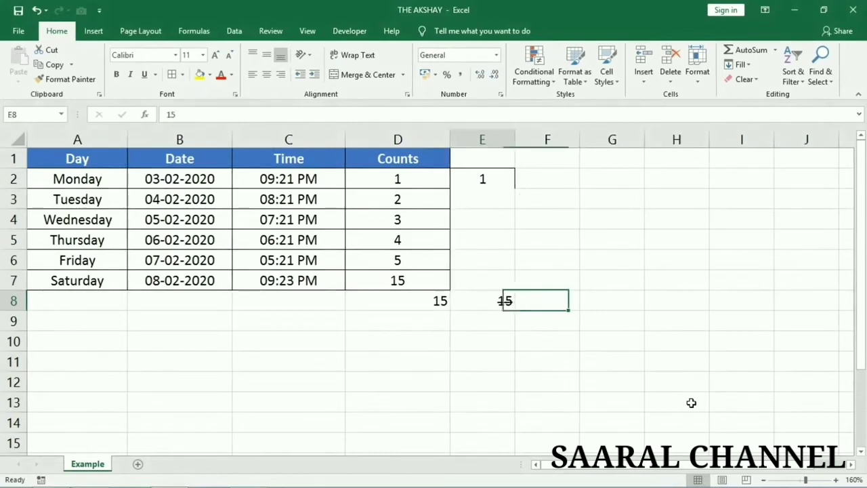
key("Left")
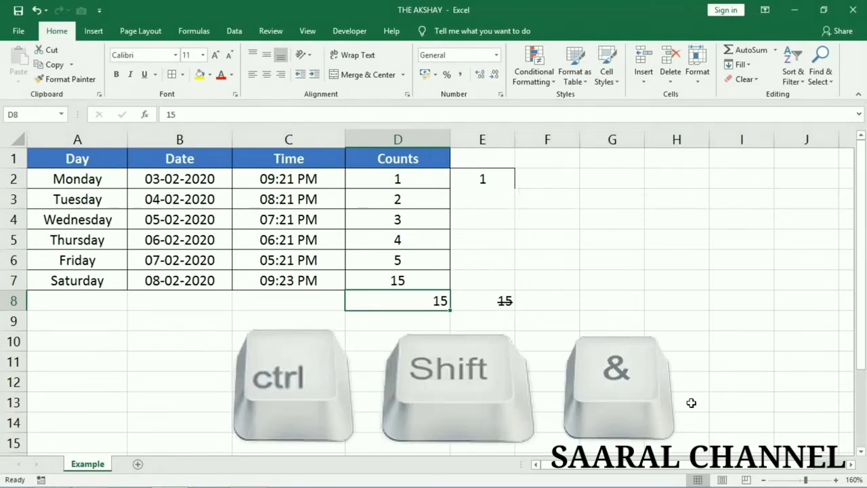
key("Down")
key("Down")
key("Right")
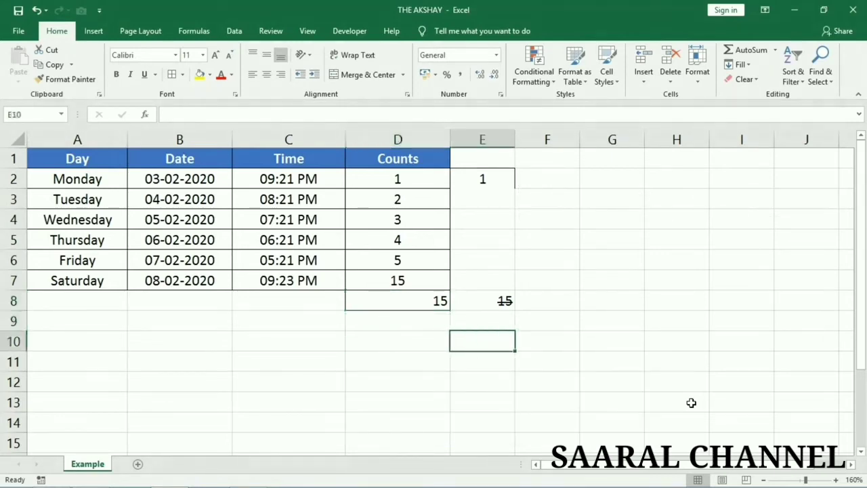
key("Up")
key("Up")
key("Up")
key("Up")
key("Up")
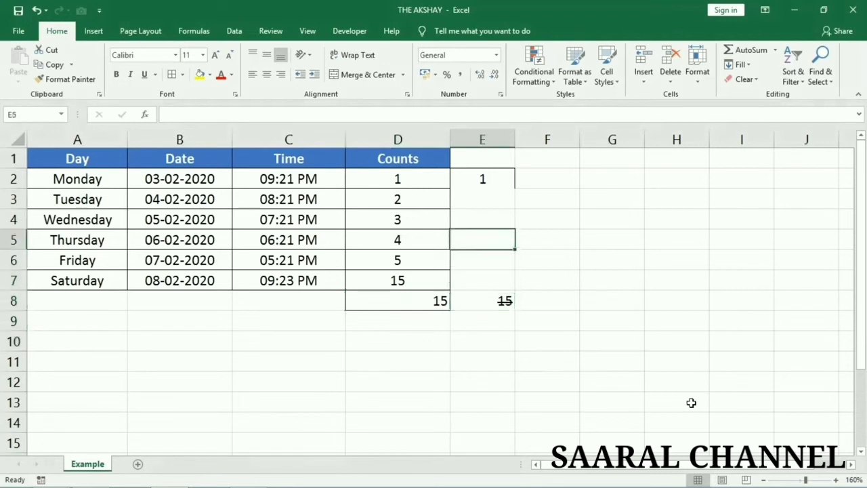
key("Up")
key("Up")
key("Up")
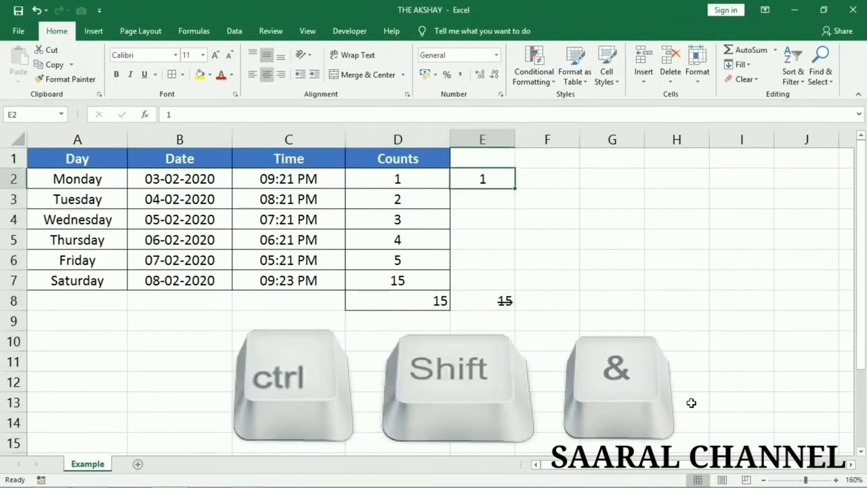
key("Down")
key("Down")
key("Down")
key("Down")
key("Down")
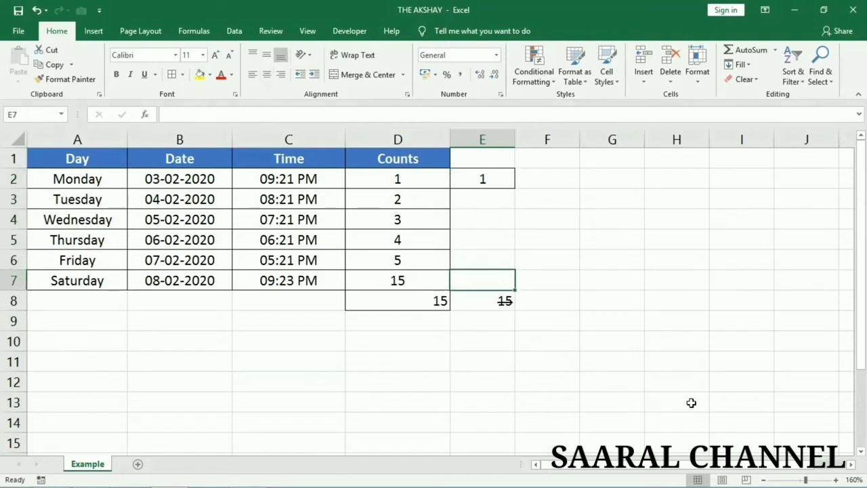
Format D2–D6 as 1.00, 00:00, 03-Jan-00, ₹ 4.00 and 500% respectively.
key("Left")
key("Up")
key("Up")
key("Up")
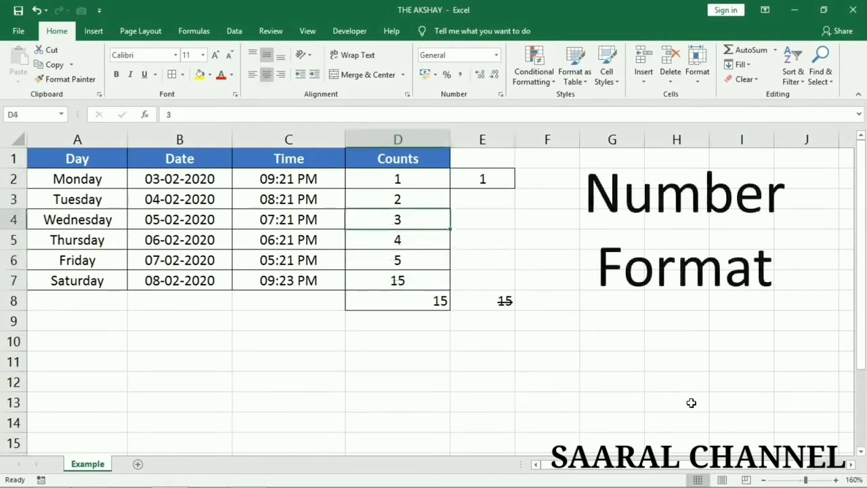
key("Up")
key("Up")
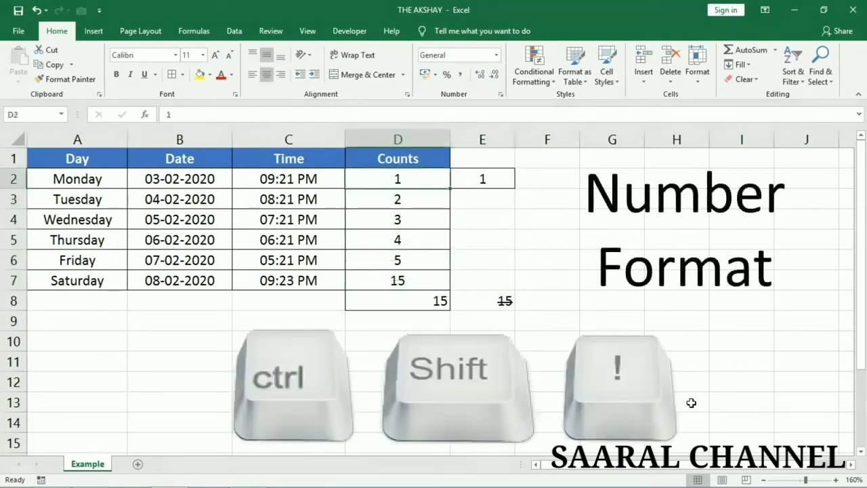
key("ctrl+shift+1")
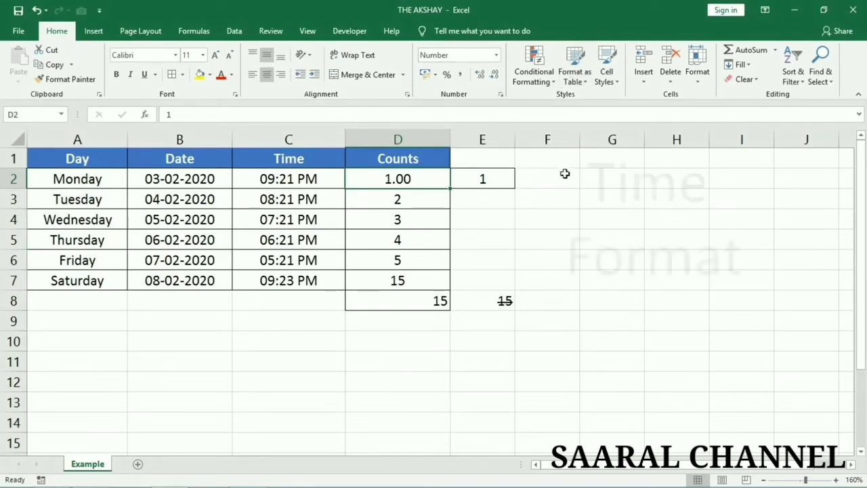
key("Down")
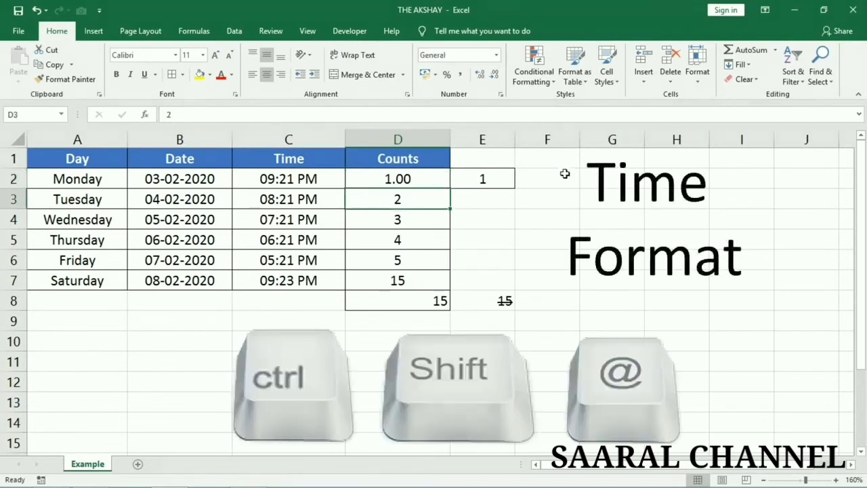
key("ctrl+shift+2")
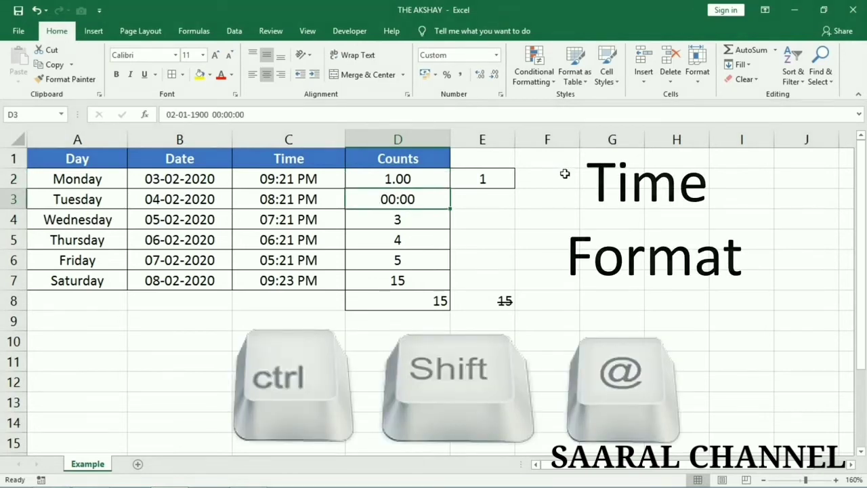
key("Down")
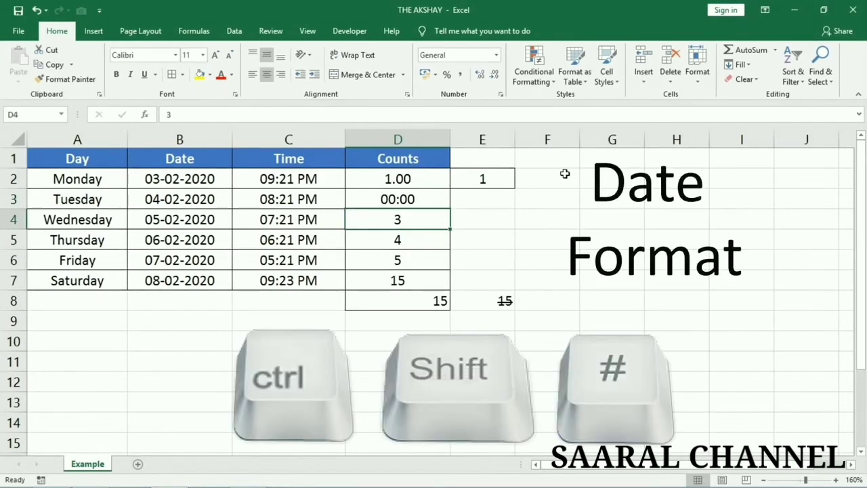
key("Down")
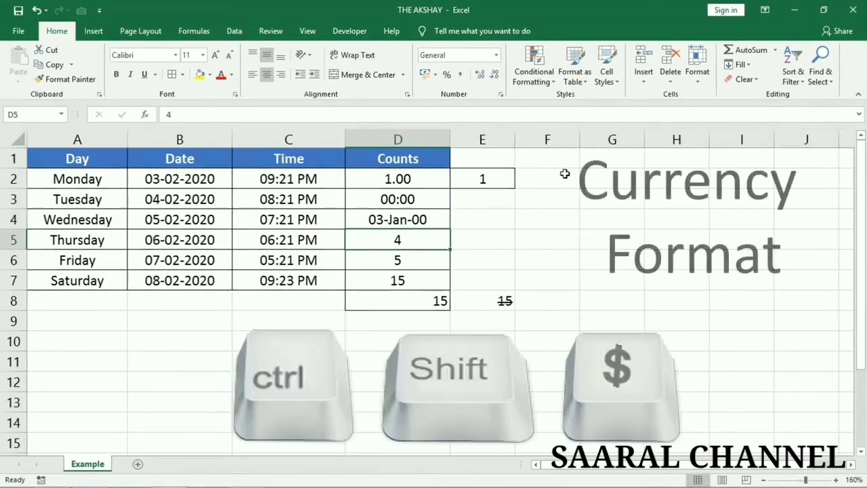
key("ctrl+shift+4")
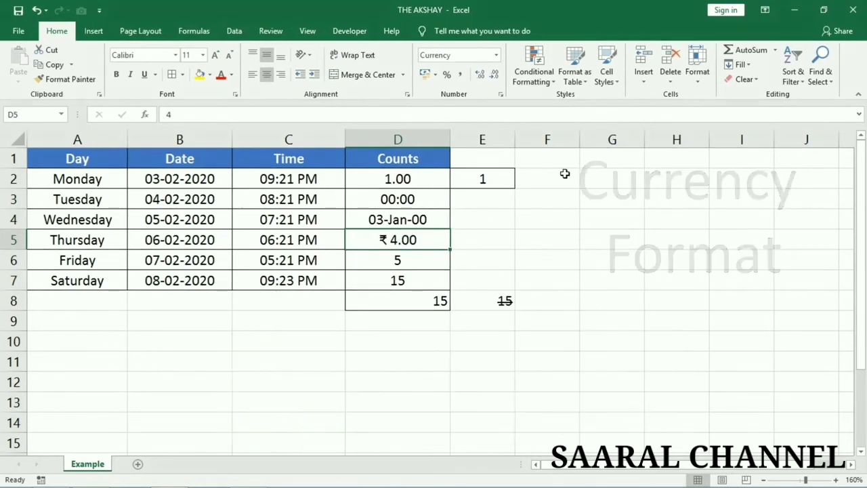
key("Down")
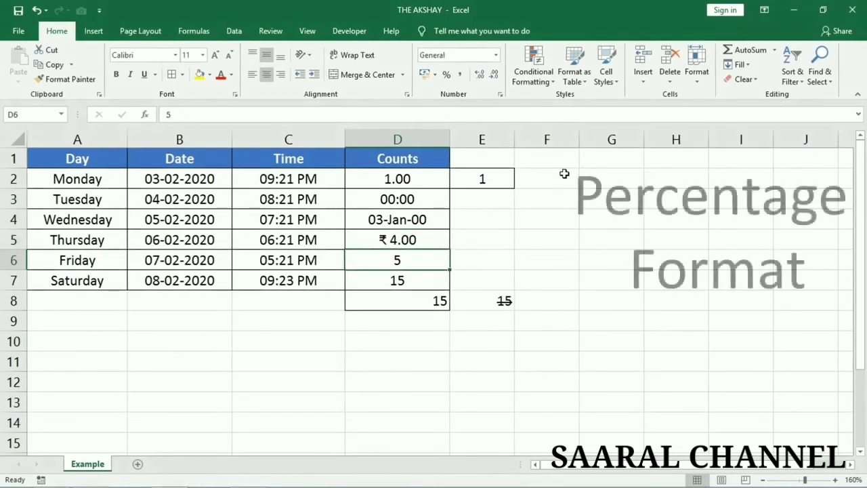
key("ctrl+shift+5")
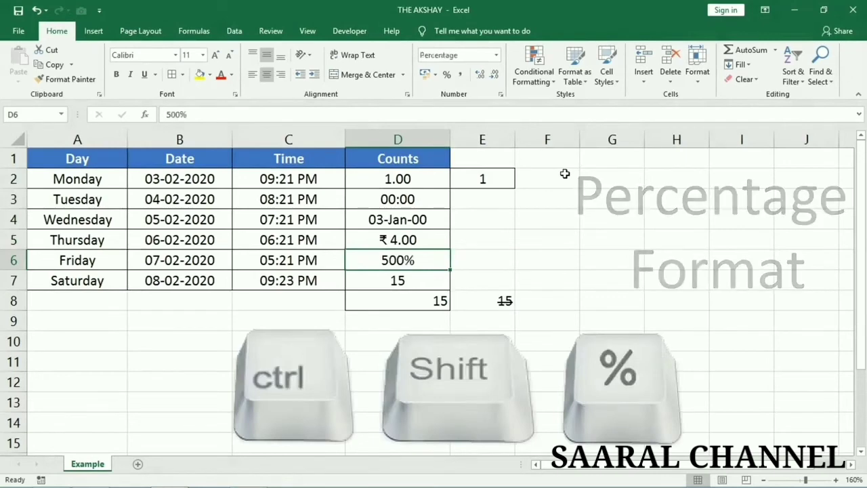
key("Down")
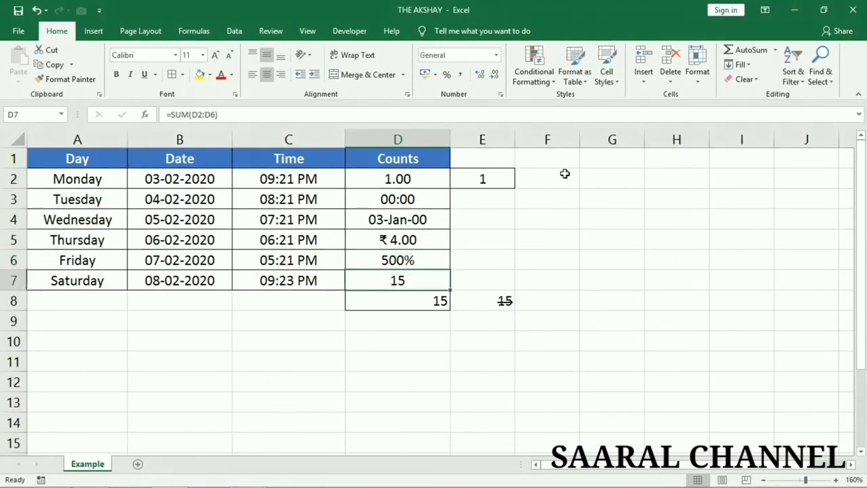
Select E3:E7, type 2 and commit with Ctrl+Enter so every cell holds 2.
key("Right")
key("Right")
key("Up")
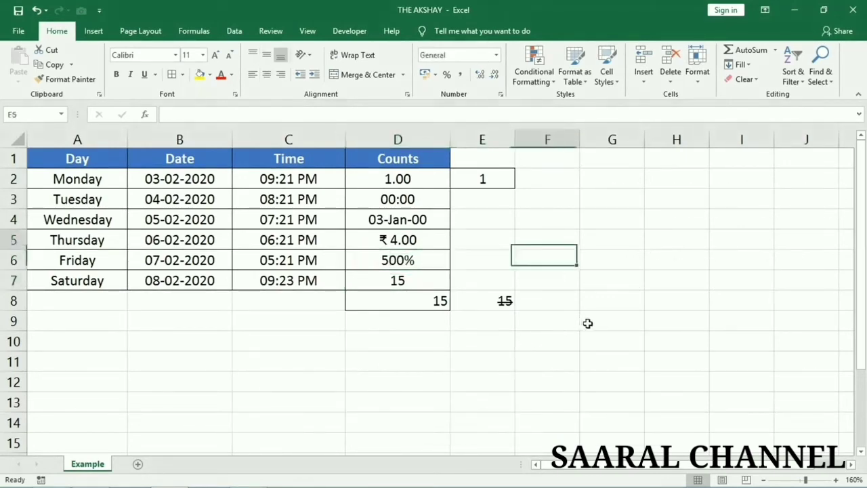
key("Left")
key("Up")
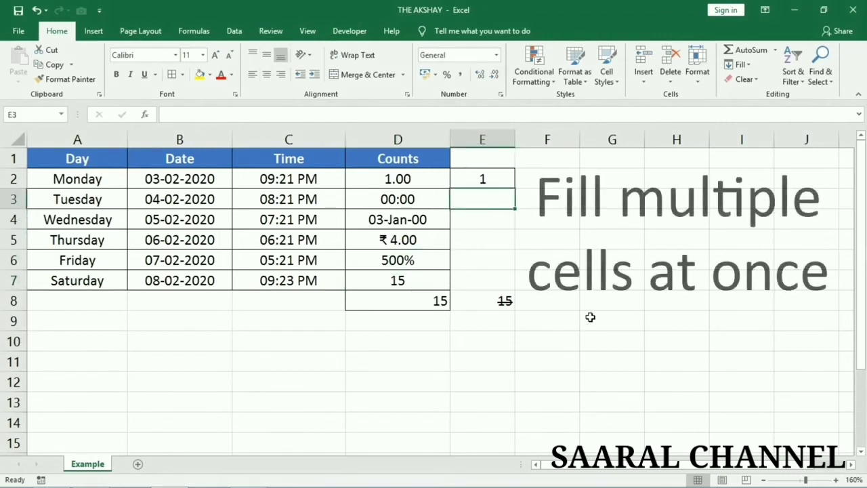
key("shift+Down")
key("shift+Down")
key("shift+Down")
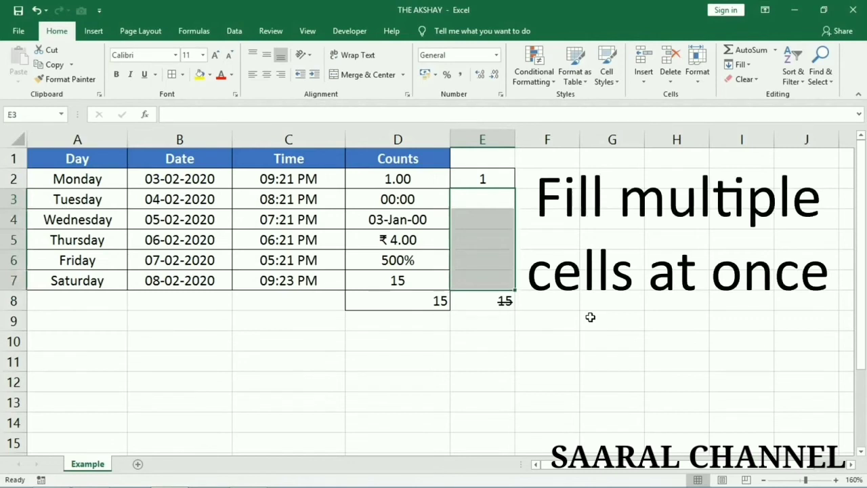
type("2")
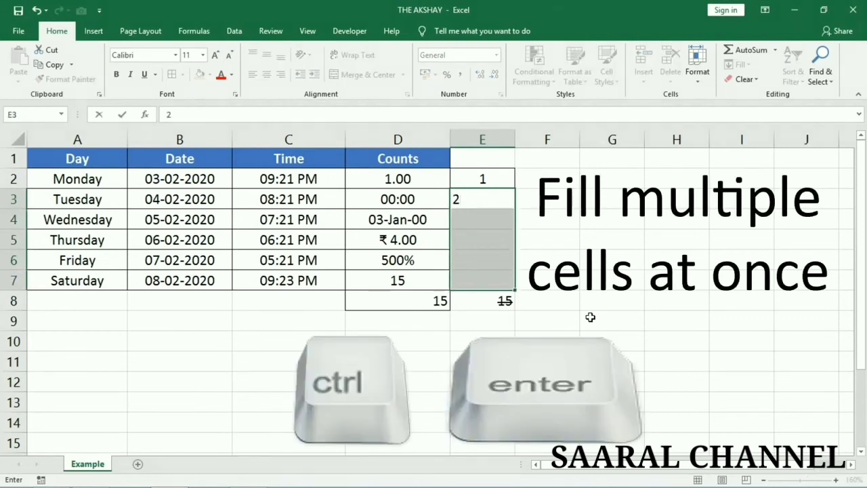
key("ctrl+Return")
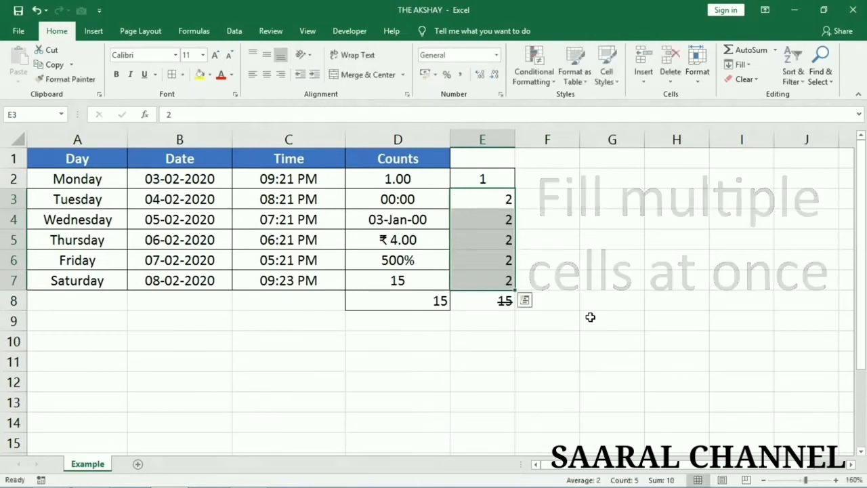
key("Right")
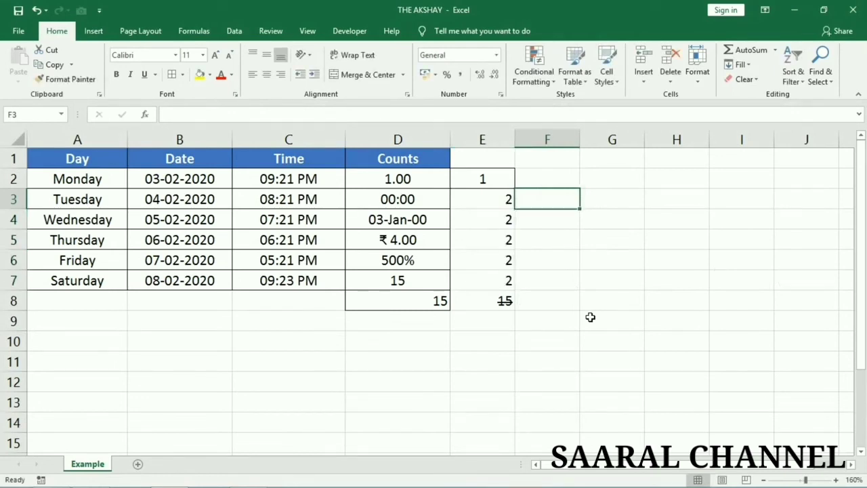
Insert blank Sheet4 with Shift+F11, then switch between sheets, ending on Example.
key("shift+F11")
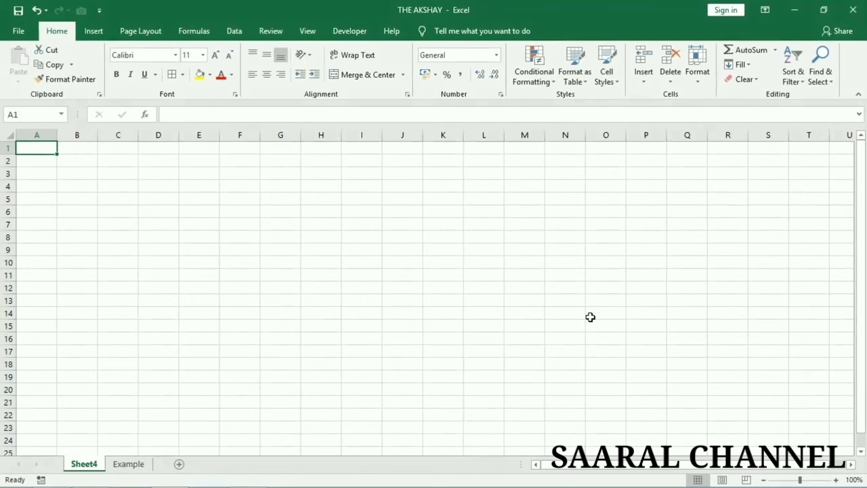
key("ctrl+Page_Down")
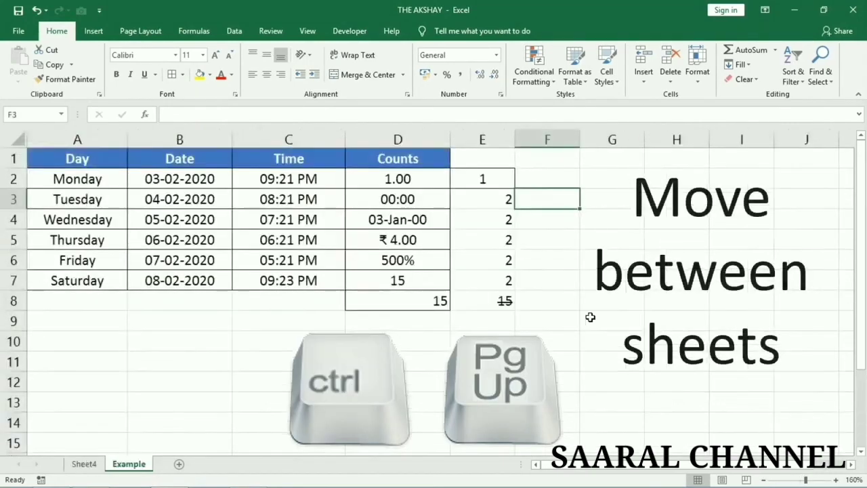
key("ctrl+Page_Up")
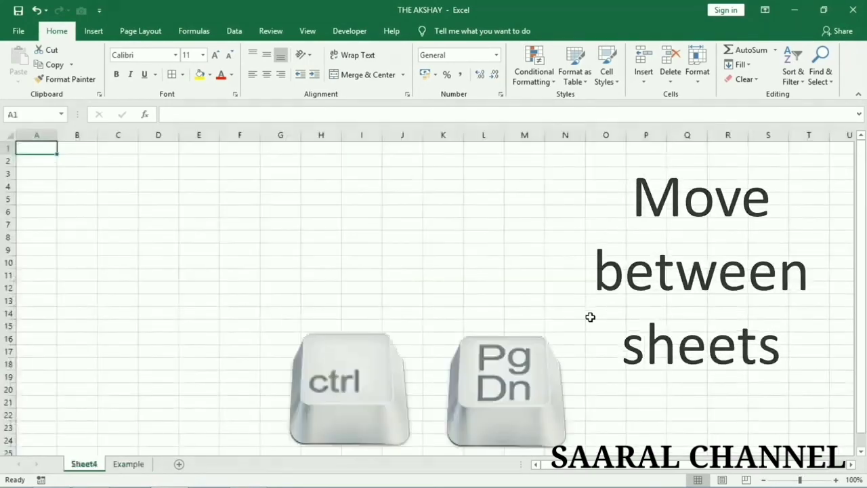
key("ctrl+Page_Down")
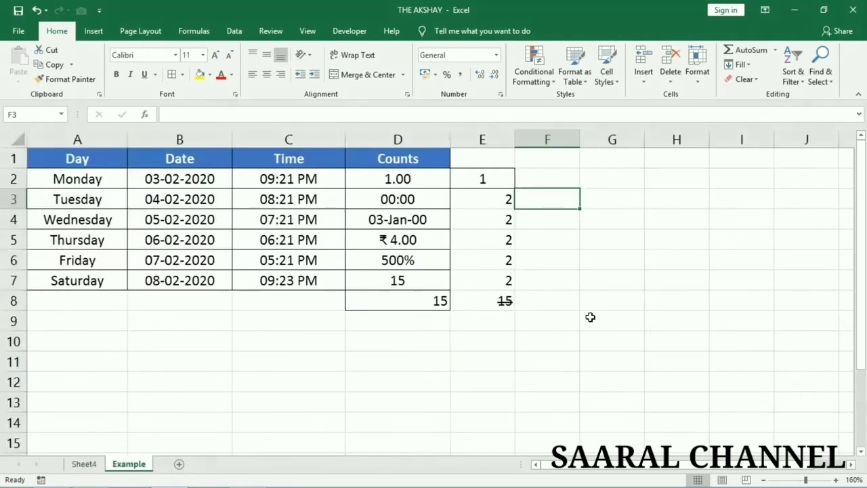